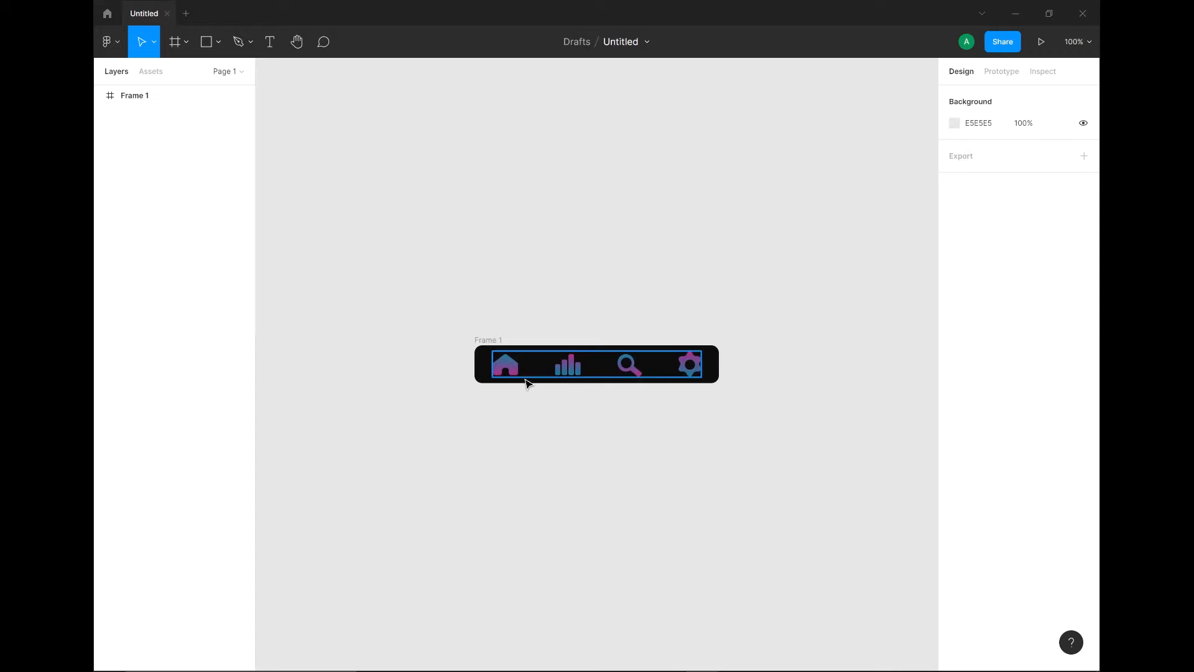
- Draw a new frame about 356 × 47 just below the existing icon bar
{"action": "scroll", "coordinate": [527, 396], "scroll_direction": "up", "scroll_amount": 6}
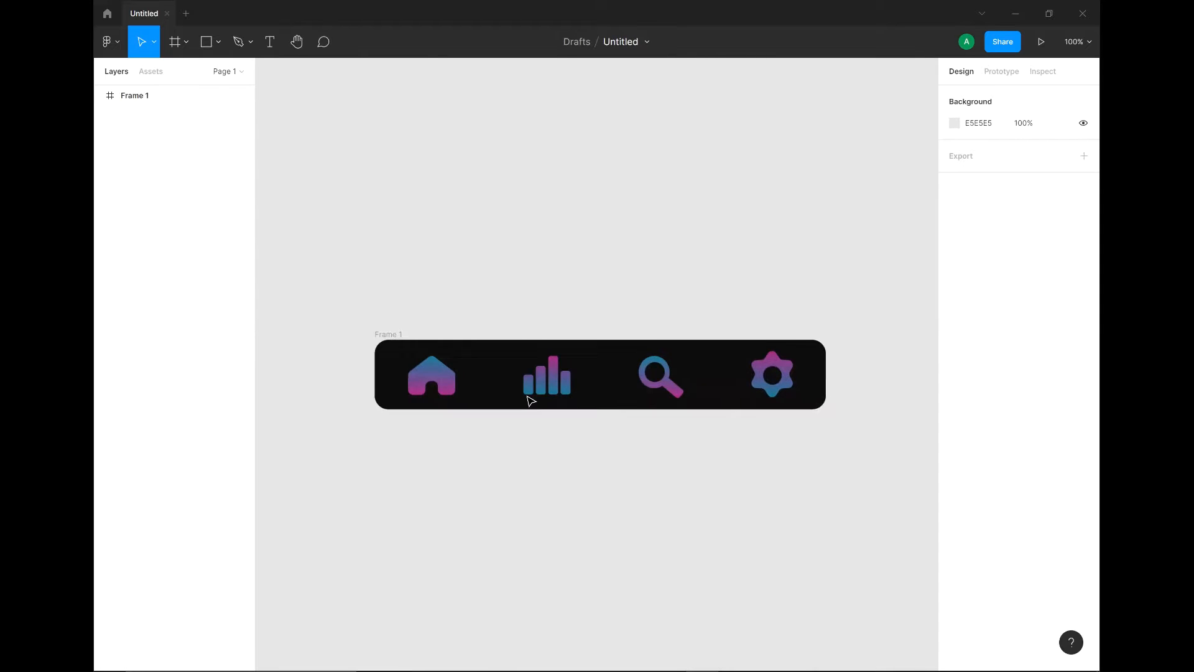
{"action": "left_click", "coordinate": [305, 214]}
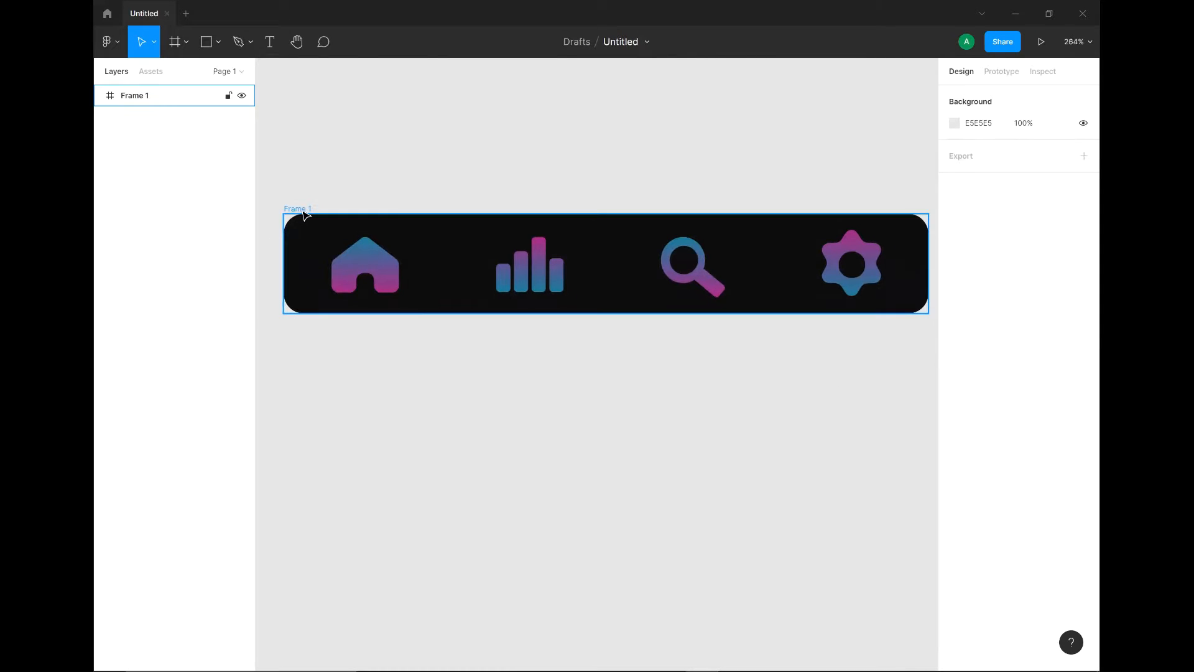
{"action": "left_click", "coordinate": [302, 210]}
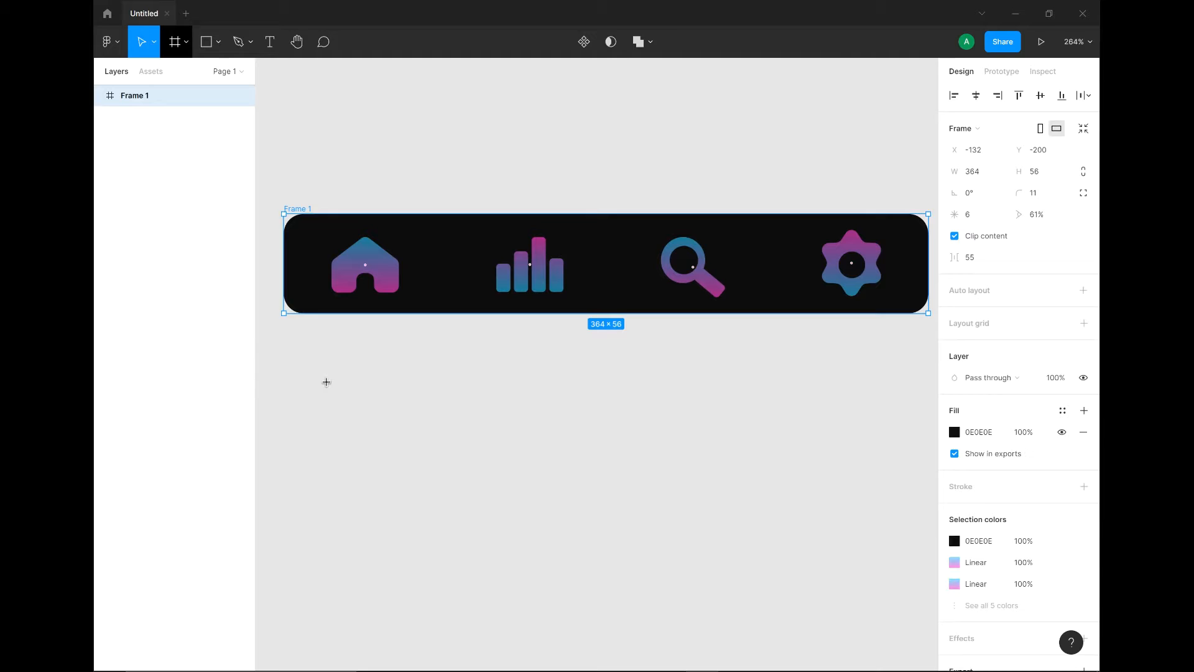
{"action": "mouse_move", "coordinate": [296, 346]}
{"action": "left_mouse_down"}
{"action": "mouse_move", "coordinate": [837, 429]}
{"action": "mouse_move", "coordinate": [917, 391]}
{"action": "left_mouse_up"}
{"action": "left_click_drag", "start_coordinate": [294, 380], "coordinate": [286, 381]}
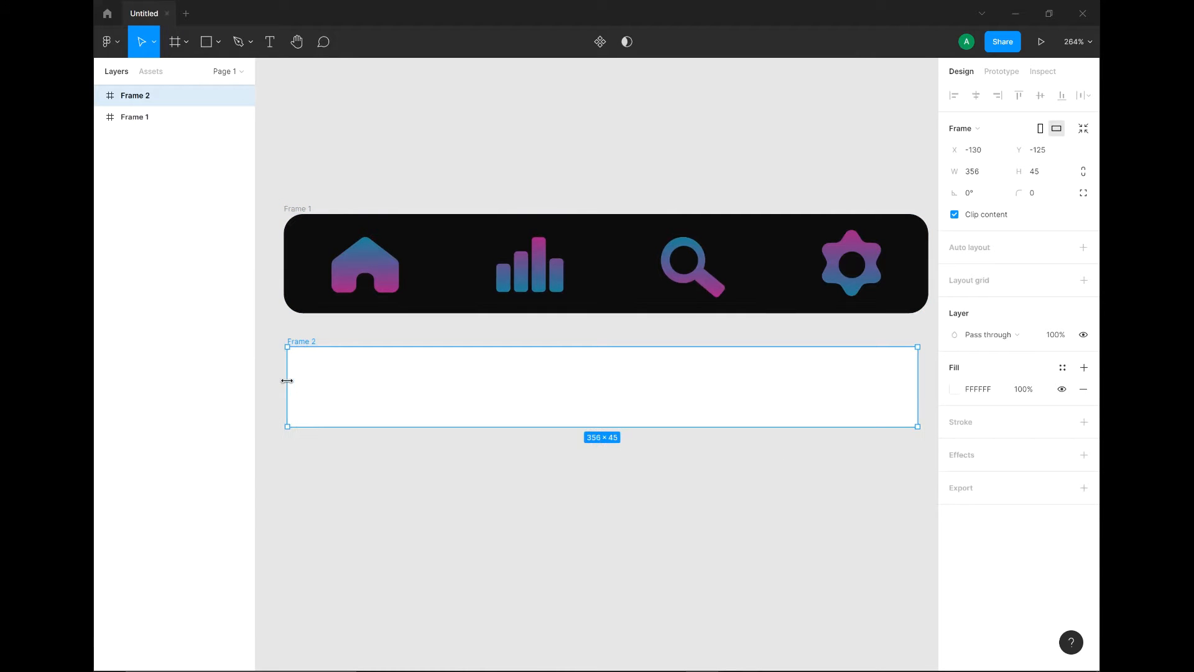
{"action": "left_click_drag", "start_coordinate": [640, 433], "coordinate": [640, 436]}
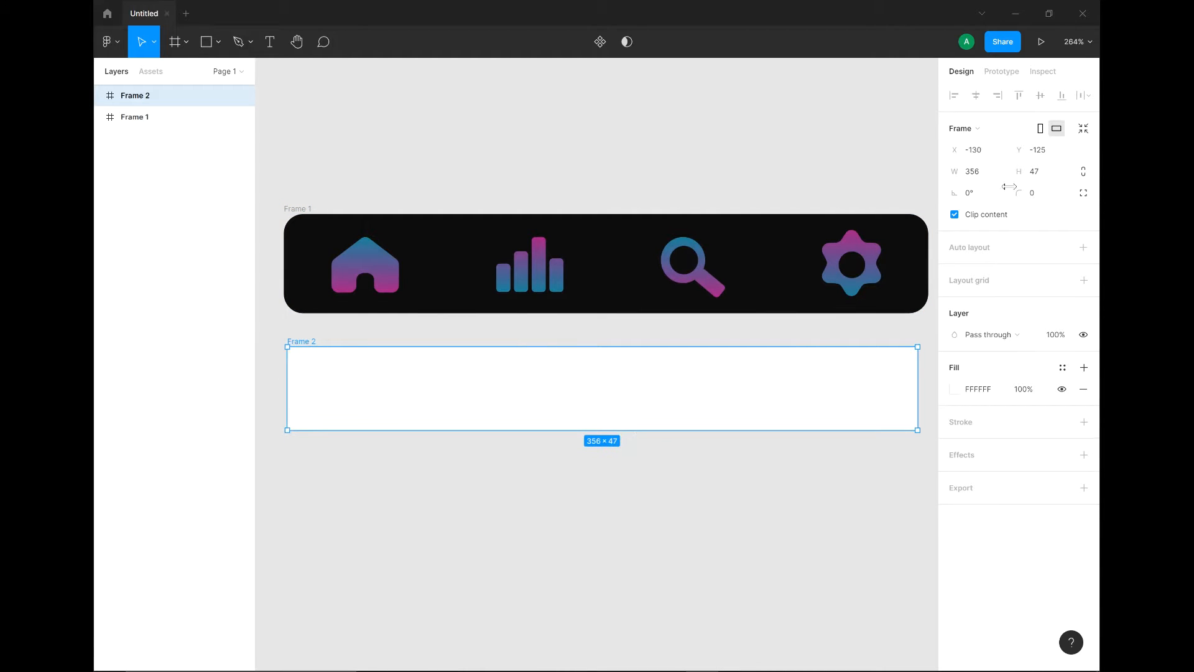
- Give the new frame a corner radius of 9 and nudge it to X -128, Y -126
{"action": "left_click", "coordinate": [1036, 193]}
{"action": "type", "text": "9"}
{"action": "key", "text": "Return"}
{"action": "left_click_drag", "start_coordinate": [706, 386], "coordinate": [710, 385]}
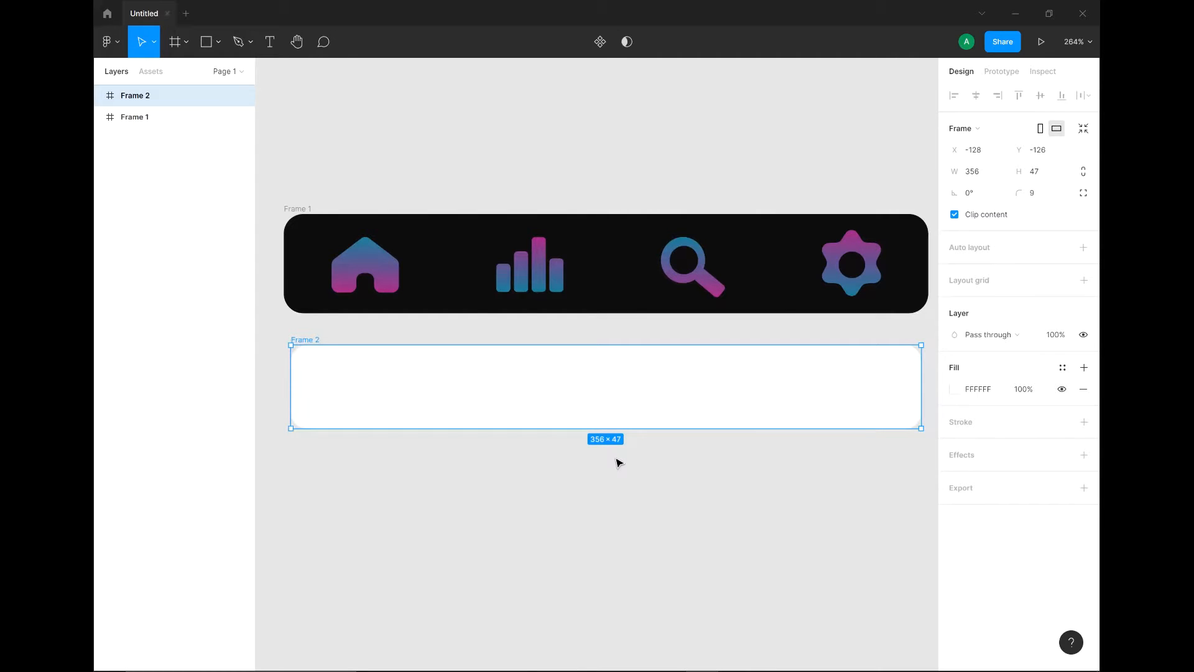
- Draw a rectangle about 28 × 25 inside the white frame, below the reference house icon
{"action": "scroll", "coordinate": [617, 461], "scroll_direction": "up", "scroll_amount": 3}
{"action": "scroll", "coordinate": [489, 225], "scroll_direction": "up", "scroll_amount": 5}
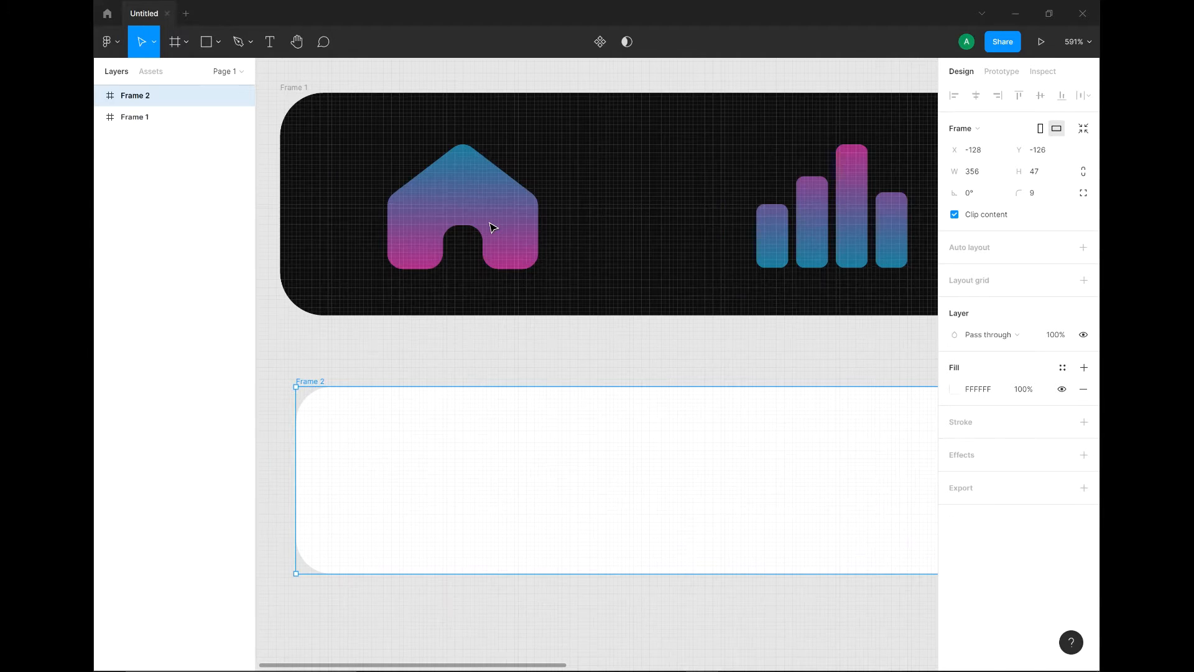
{"action": "left_click", "coordinate": [492, 226]}
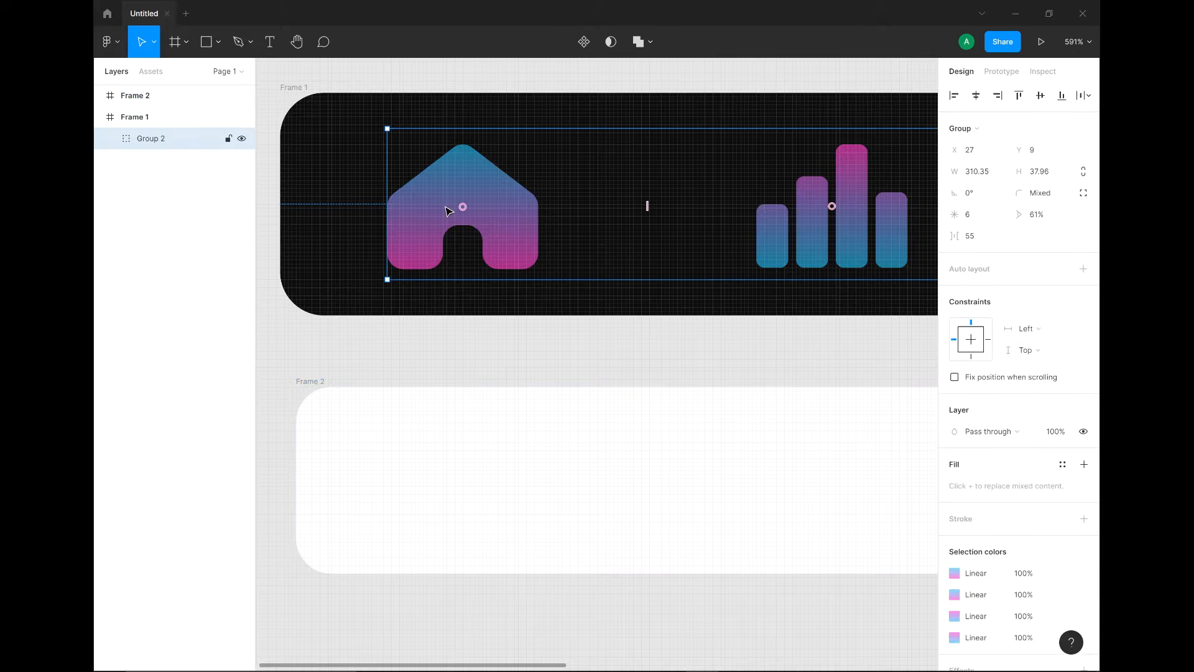
{"action": "key", "text": "h"}
{"action": "left_click_drag", "start_coordinate": [453, 496], "coordinate": [437, 458]}
{"action": "key", "text": "v"}
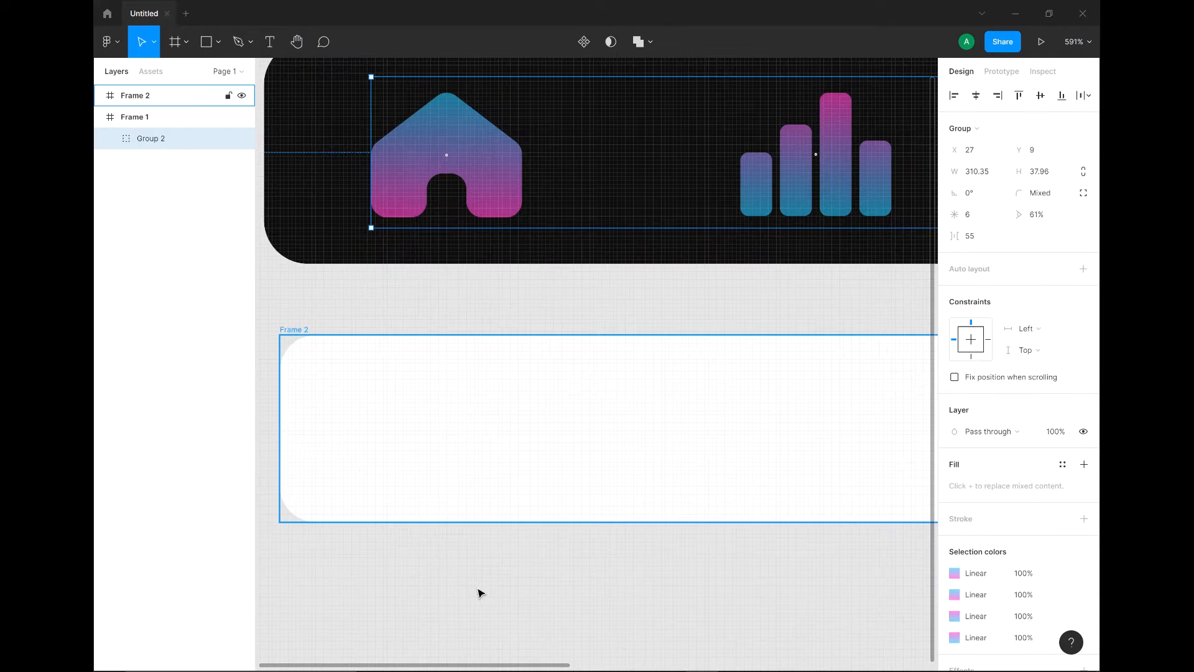
{"action": "left_click", "coordinate": [480, 592]}
{"action": "left_click", "coordinate": [218, 42]}
{"action": "left_click", "coordinate": [206, 71]}
{"action": "left_click_drag", "start_coordinate": [386, 391], "coordinate": [499, 495]}
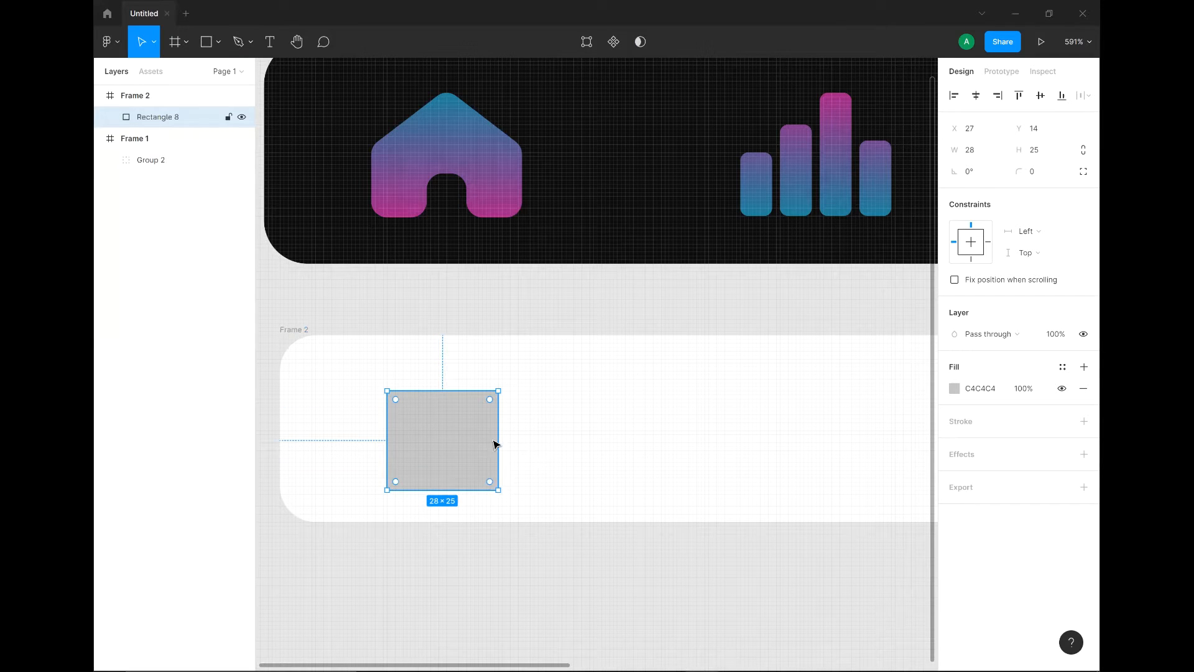
- Edit the rectangle's vector points and lower its upper-left corner point to Y 24
{"action": "left_click", "coordinate": [586, 42]}
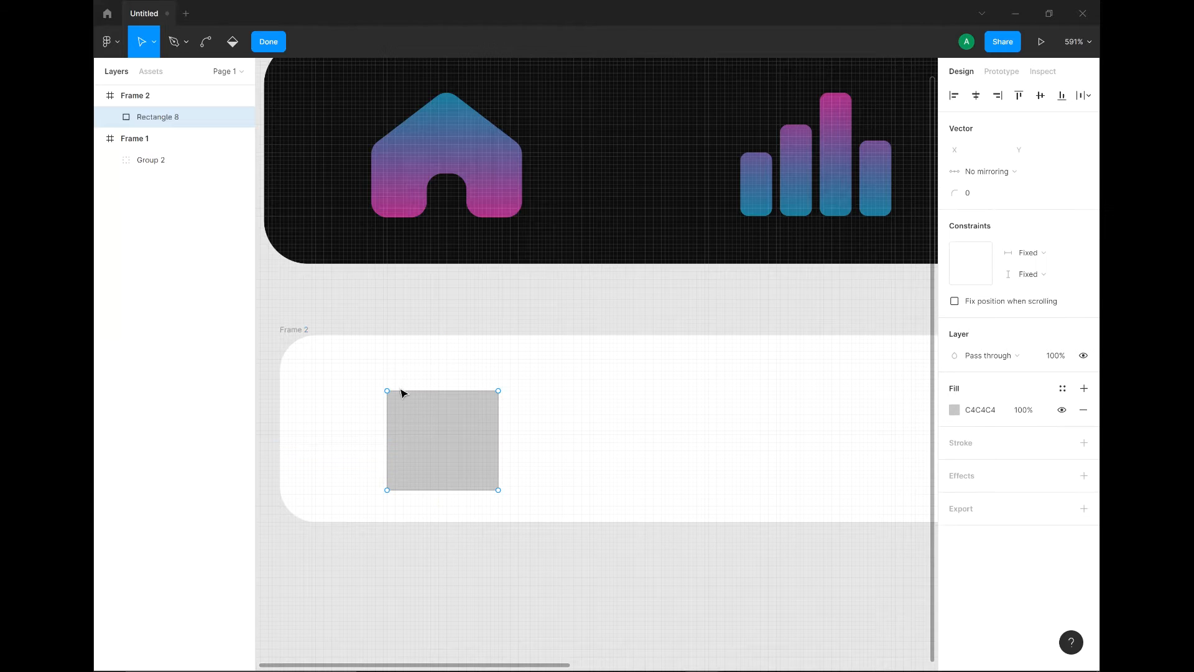
{"action": "left_click", "coordinate": [444, 391]}
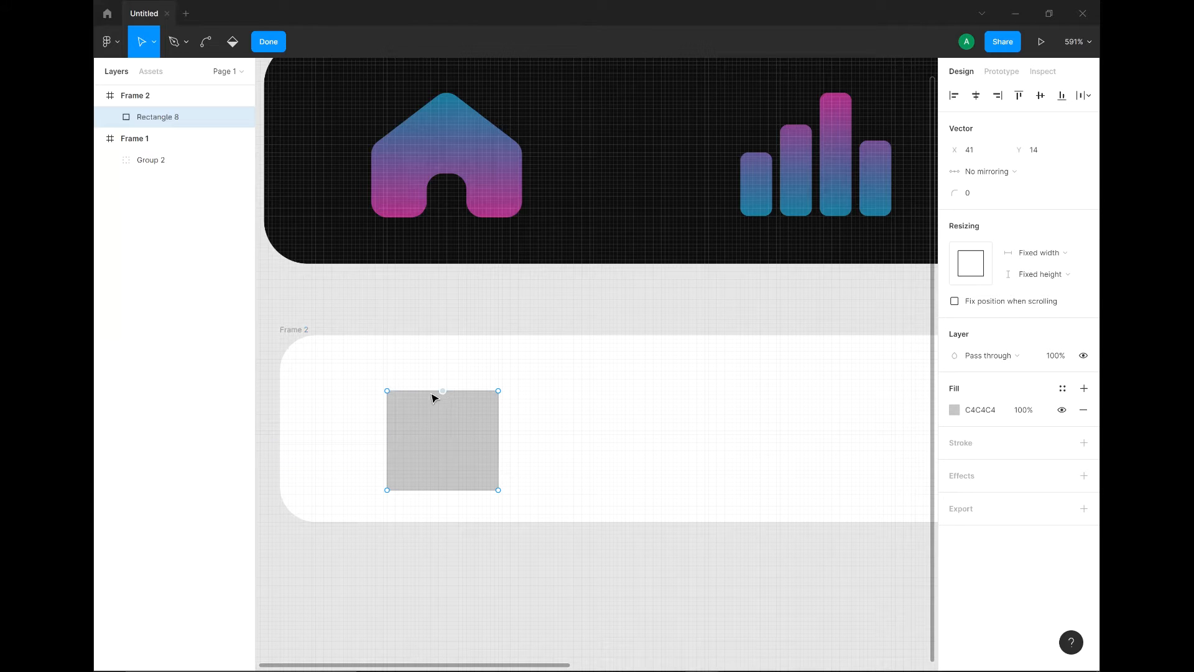
{"action": "left_click", "coordinate": [387, 392]}
{"action": "left_click", "coordinate": [498, 391], "text": "shift"}
{"action": "key", "text": "ctrl+z"}
{"action": "left_click", "coordinate": [388, 392]}
{"action": "key", "text": "Down"}
{"action": "key", "text": "Down"}
{"action": "key", "text": "Down"}
{"action": "key", "text": "Down"}
{"action": "key", "text": "Down"}
{"action": "key", "text": "Down"}
{"action": "key", "text": "Down"}
{"action": "key", "text": "Down"}
{"action": "key", "text": "Down"}
{"action": "key", "text": "Down"}
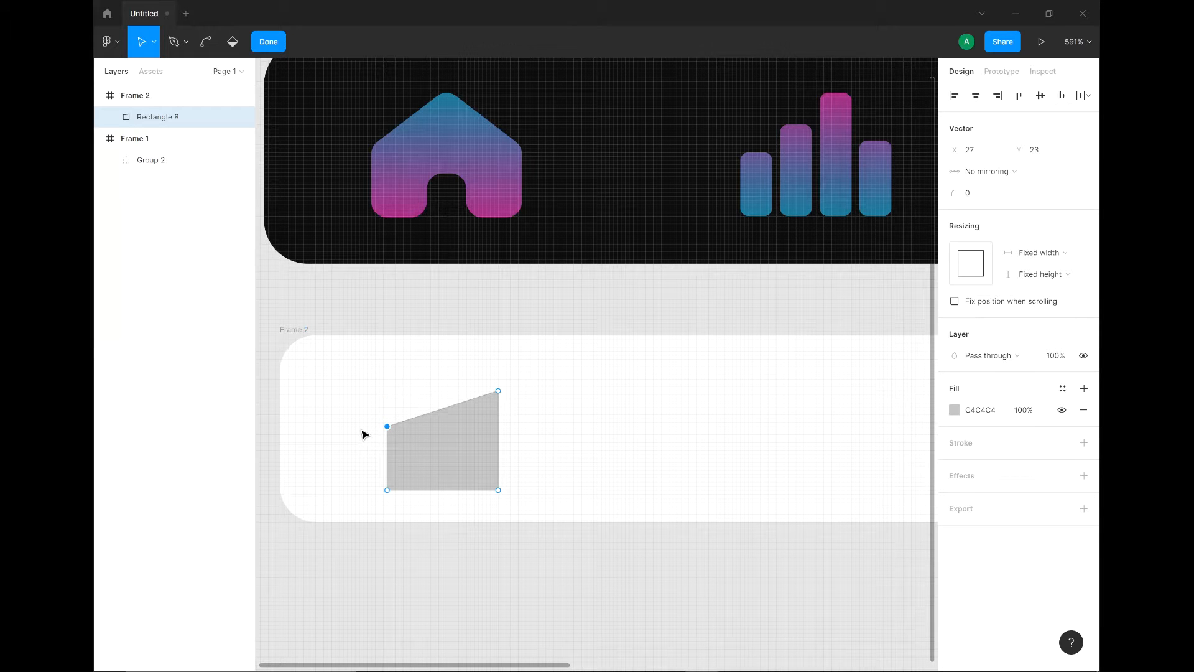
- Lower the rectangle's upper-right corner point to Y 24, level with the opposite corner
{"action": "left_click", "coordinate": [499, 393]}
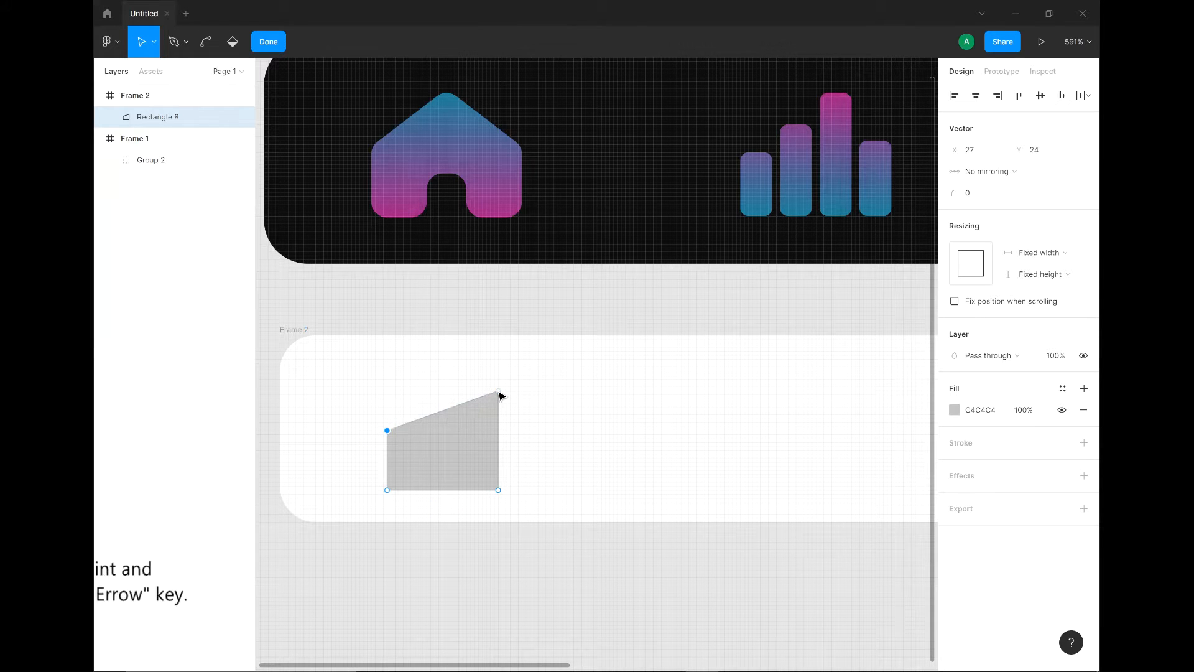
{"action": "key", "text": "Down"}
{"action": "key", "text": "Down"}
{"action": "key", "text": "Down"}
{"action": "key", "text": "Down"}
{"action": "key", "text": "Down"}
{"action": "key", "text": "Down"}
{"action": "key", "text": "Down"}
{"action": "key", "text": "Down"}
{"action": "key", "text": "Down"}
{"action": "key", "text": "Down"}
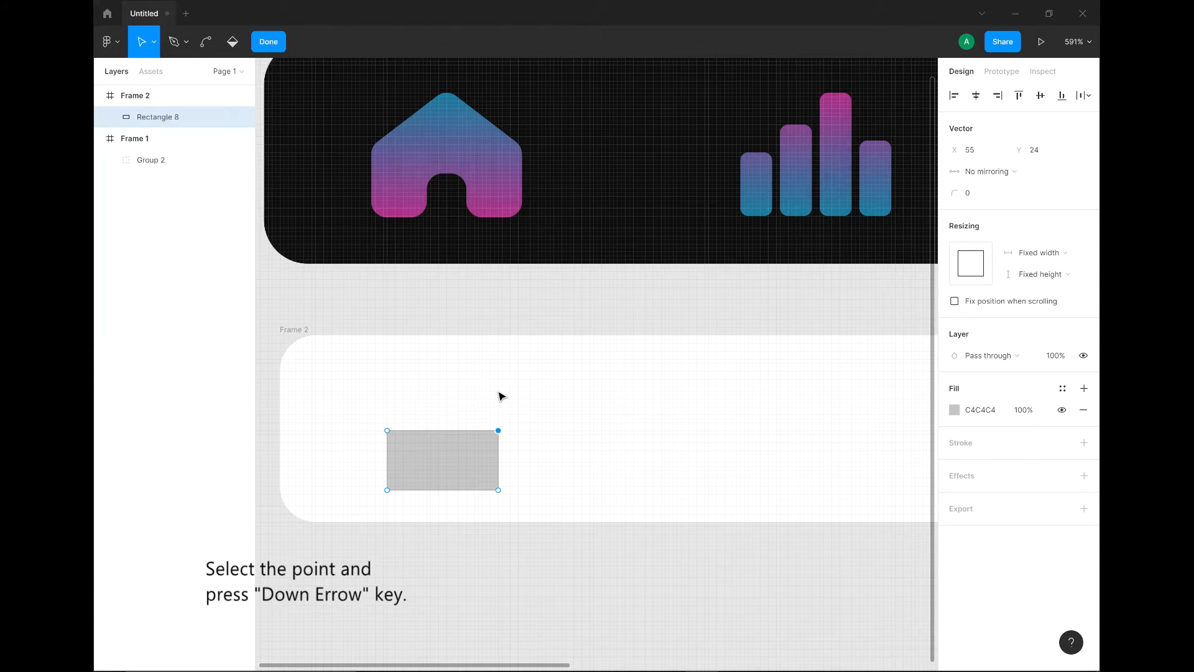
- Add a point at the middle of the top edge, raise it to Y 11 as a roof peak, and finish vector editing
{"action": "left_click", "coordinate": [443, 430]}
{"action": "key", "text": "Up"}
{"action": "key", "text": "Up"}
{"action": "key", "text": "Up"}
{"action": "key", "text": "Up"}
{"action": "key", "text": "Up"}
{"action": "key", "text": "Up"}
{"action": "key", "text": "Up"}
{"action": "key", "text": "Up"}
{"action": "key", "text": "Up"}
{"action": "key", "text": "Up"}
{"action": "key", "text": "Up"}
{"action": "key", "text": "Up"}
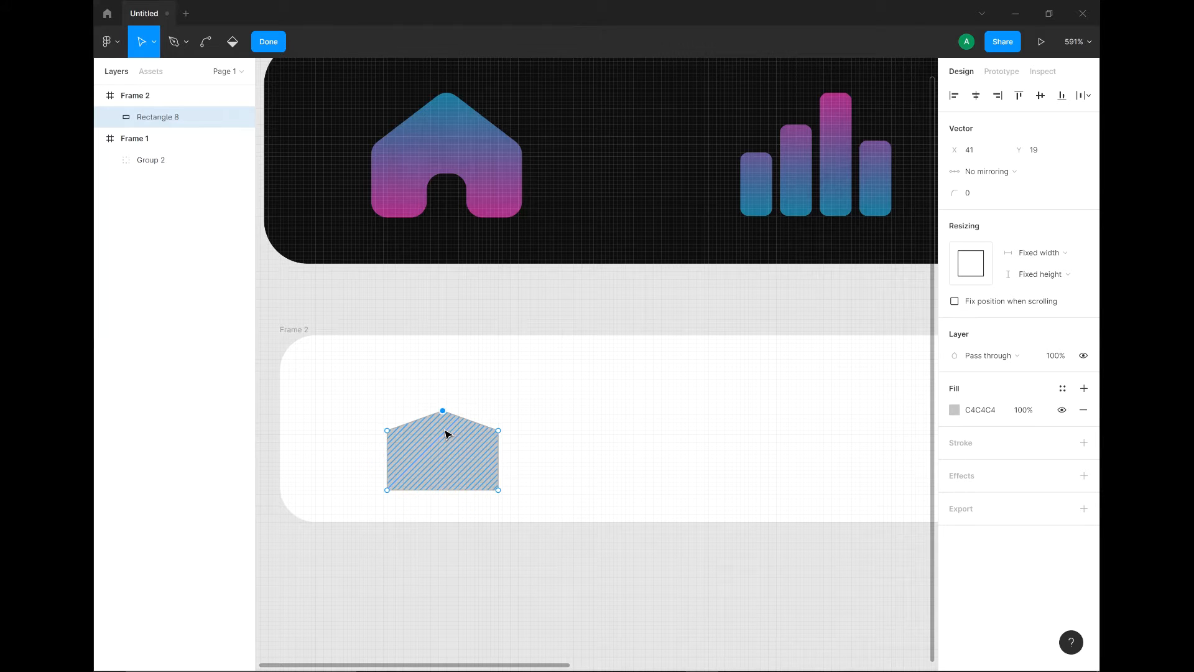
{"action": "key", "text": "Up"}
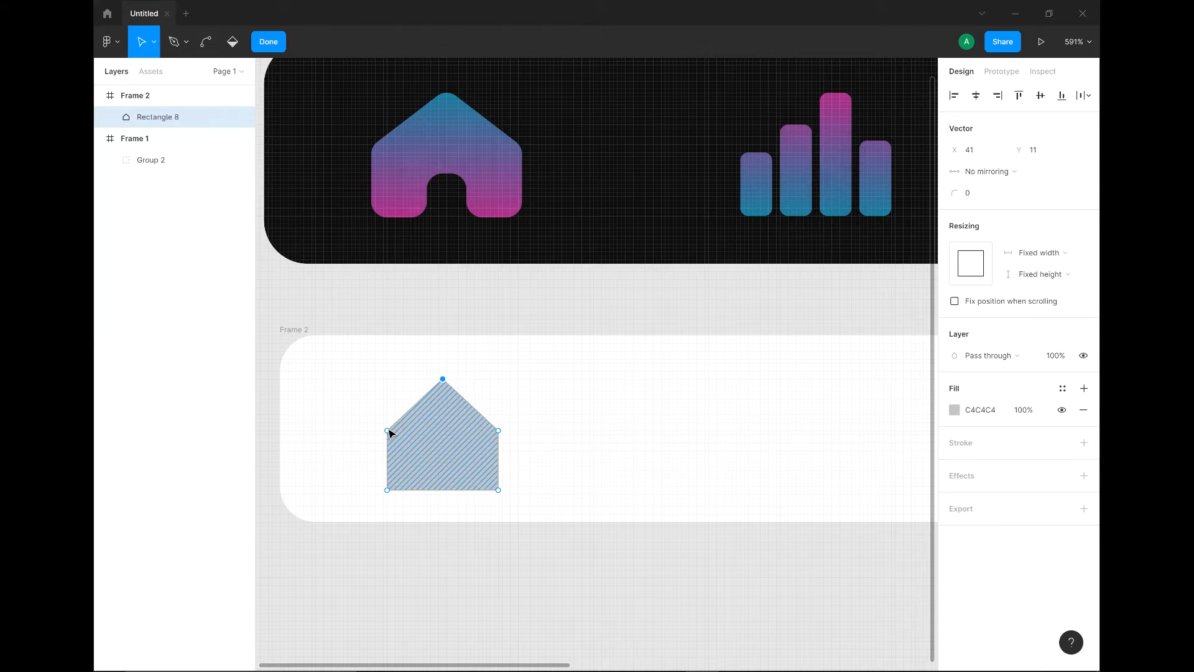
{"action": "key", "text": "Down"}
{"action": "key", "text": "Down"}
{"action": "key", "text": "Up"}
{"action": "key", "text": "Up"}
{"action": "left_click", "coordinate": [441, 444]}
{"action": "left_click", "coordinate": [270, 42]}
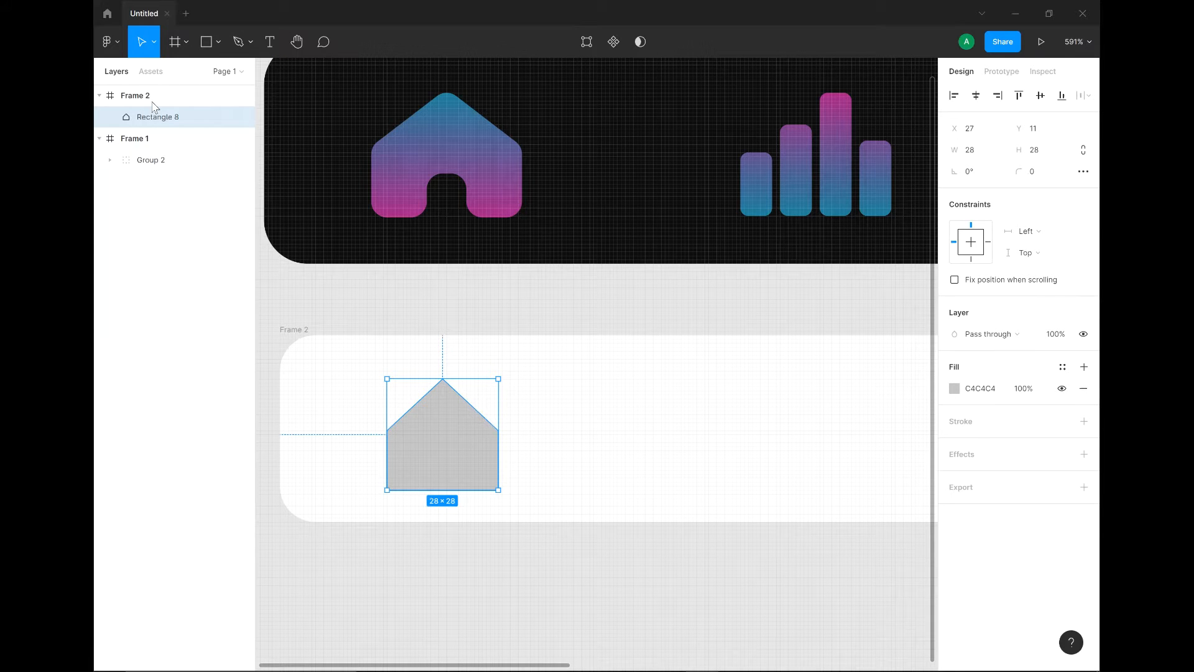
- Draw a door rectangle about 9 × 8 at the middle of the house shape's bottom edge
{"action": "left_click", "coordinate": [211, 47]}
{"action": "mouse_move", "coordinate": [422, 454]}
{"action": "left_mouse_down"}
{"action": "mouse_move", "coordinate": [459, 502]}
{"action": "mouse_move", "coordinate": [441, 487]}
{"action": "mouse_move", "coordinate": [444, 459]}
{"action": "mouse_move", "coordinate": [443, 488]}
{"action": "left_mouse_up"}
{"action": "key", "text": "Escape"}
{"action": "mouse_move", "coordinate": [155, 117]}
{"action": "left_mouse_down"}
{"action": "mouse_move", "coordinate": [155, 144]}
{"action": "mouse_move", "coordinate": [145, 112]}
{"action": "left_mouse_up"}
{"action": "left_click", "coordinate": [453, 475]}
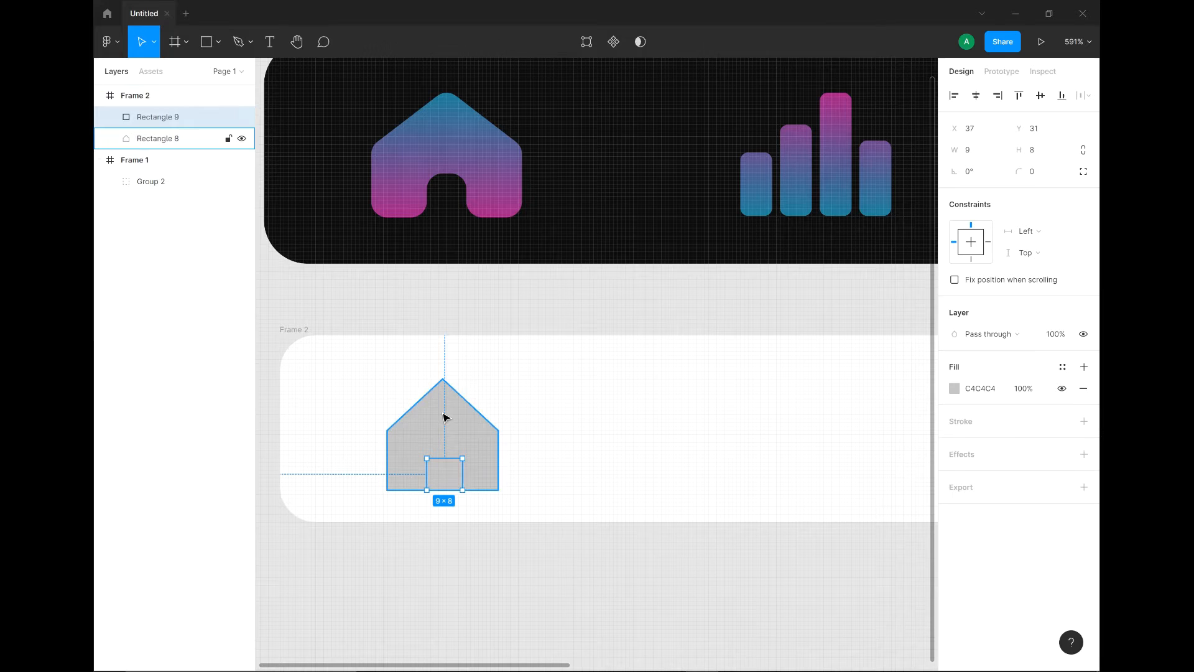
- Subtract the door rectangle from the house shape
{"action": "left_click", "coordinate": [443, 417], "text": "shift"}
{"action": "left_click", "coordinate": [653, 42]}
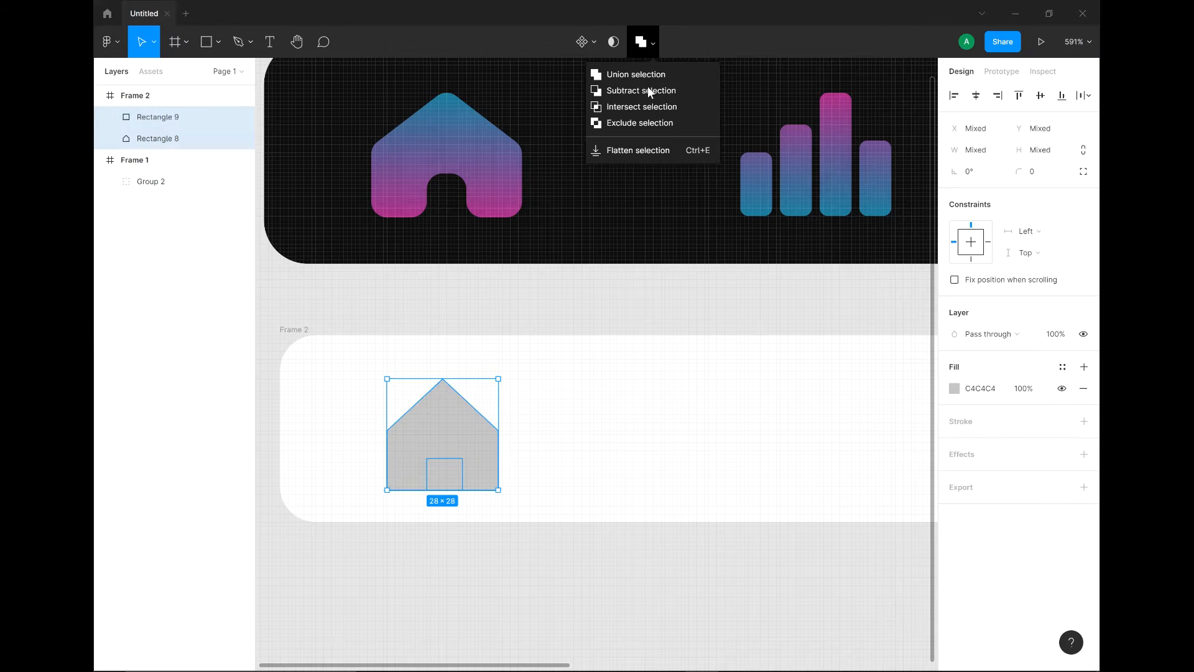
{"action": "key", "text": "Return"}
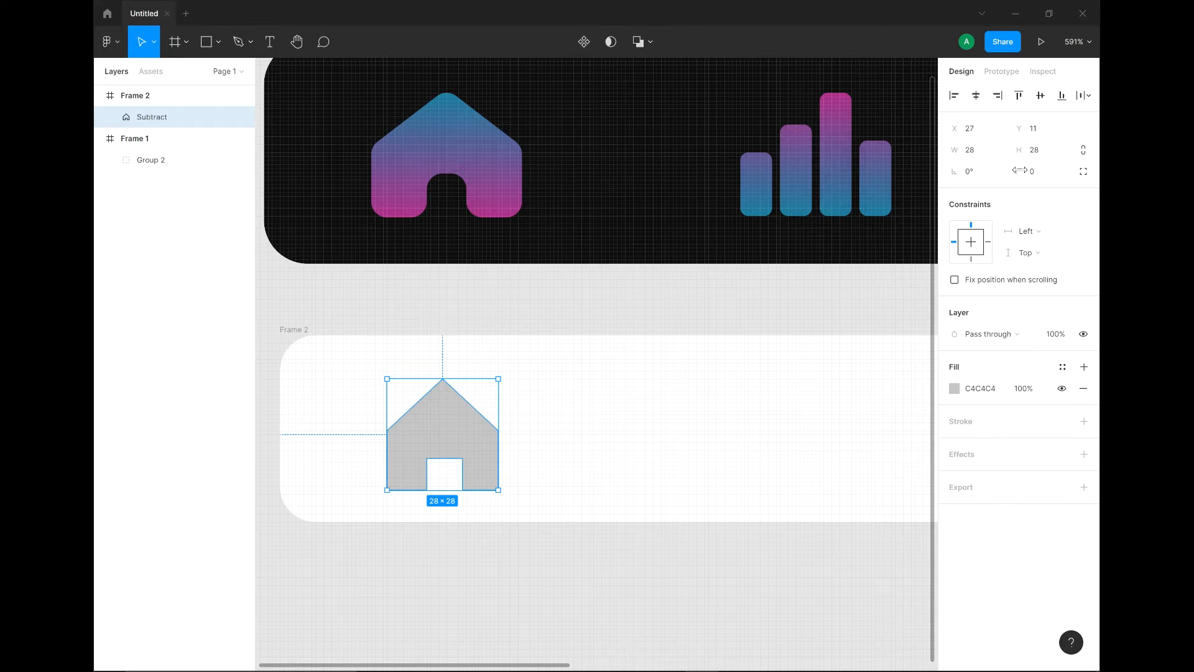
- Round the house icon's corners with a radius of 3 and move it to X 26, Y 10 in the frame
{"action": "left_click_drag", "start_coordinate": [1019, 172], "coordinate": [1060, 171]}
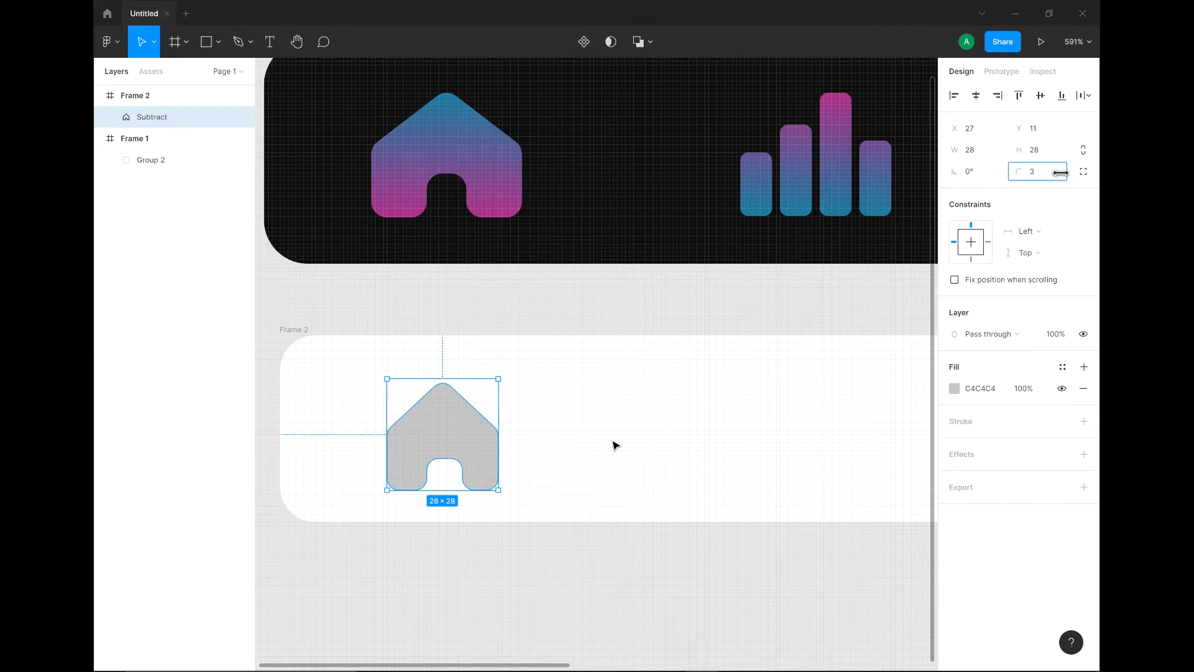
{"action": "left_click", "coordinate": [570, 483]}
{"action": "left_click_drag", "start_coordinate": [456, 433], "coordinate": [454, 428]}
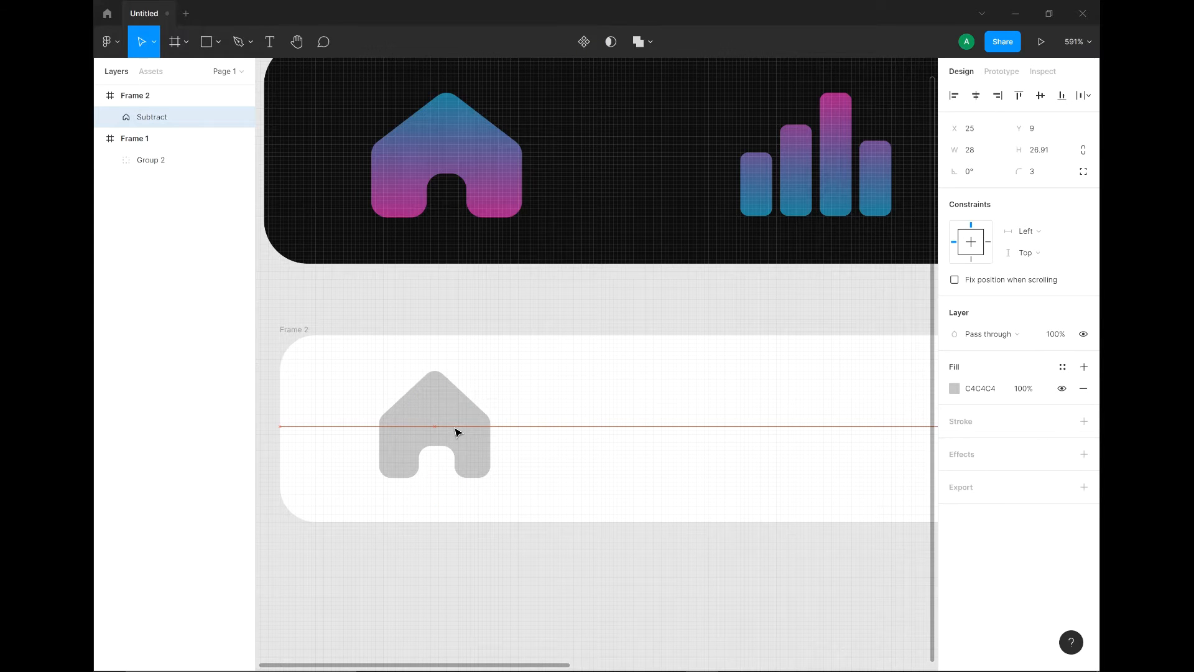
{"action": "left_click", "coordinate": [747, 478]}
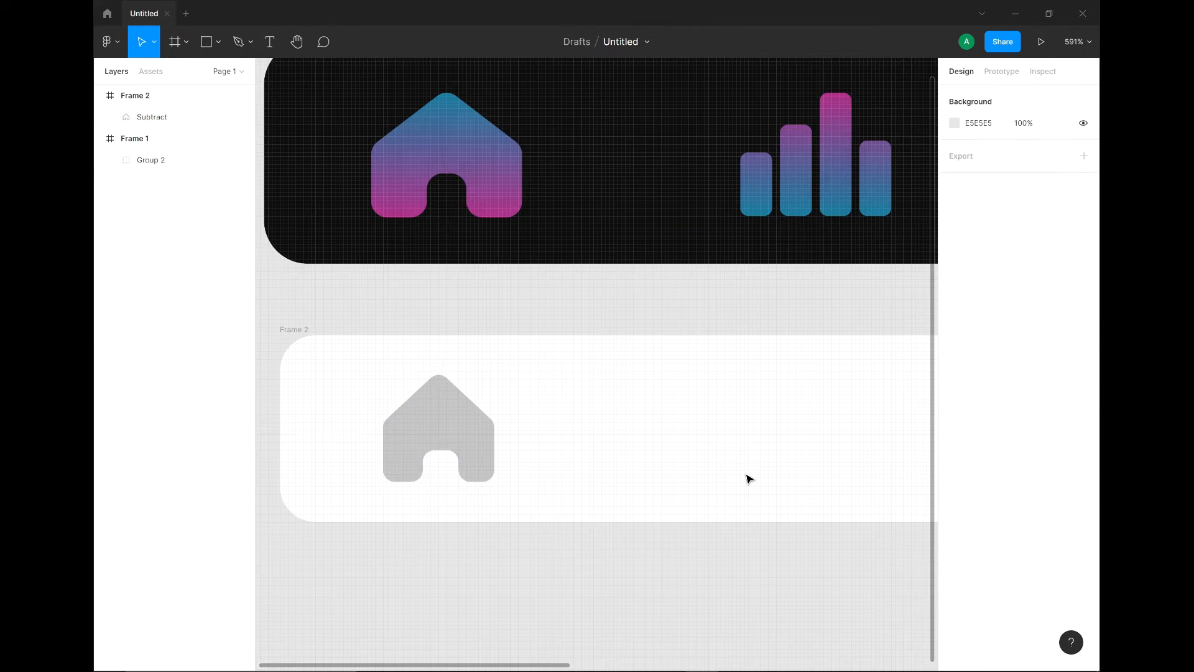
{"action": "scroll", "coordinate": [746, 475], "scroll_direction": "right", "scroll_amount": 3}
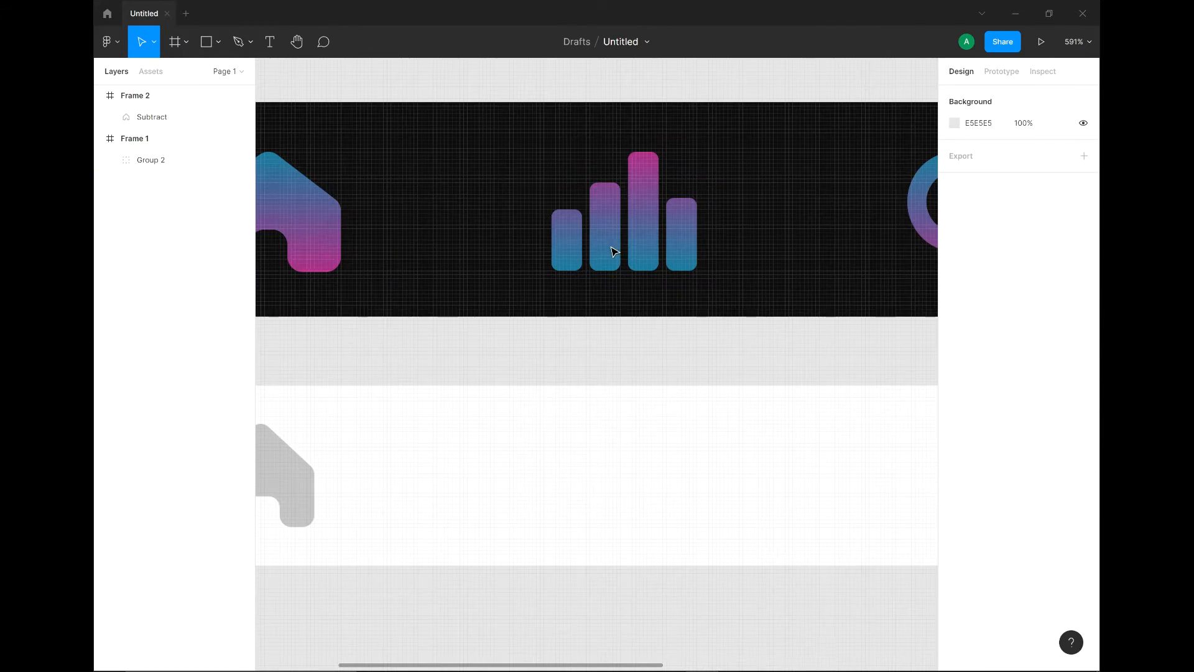
{"action": "left_click", "coordinate": [184, 42]}
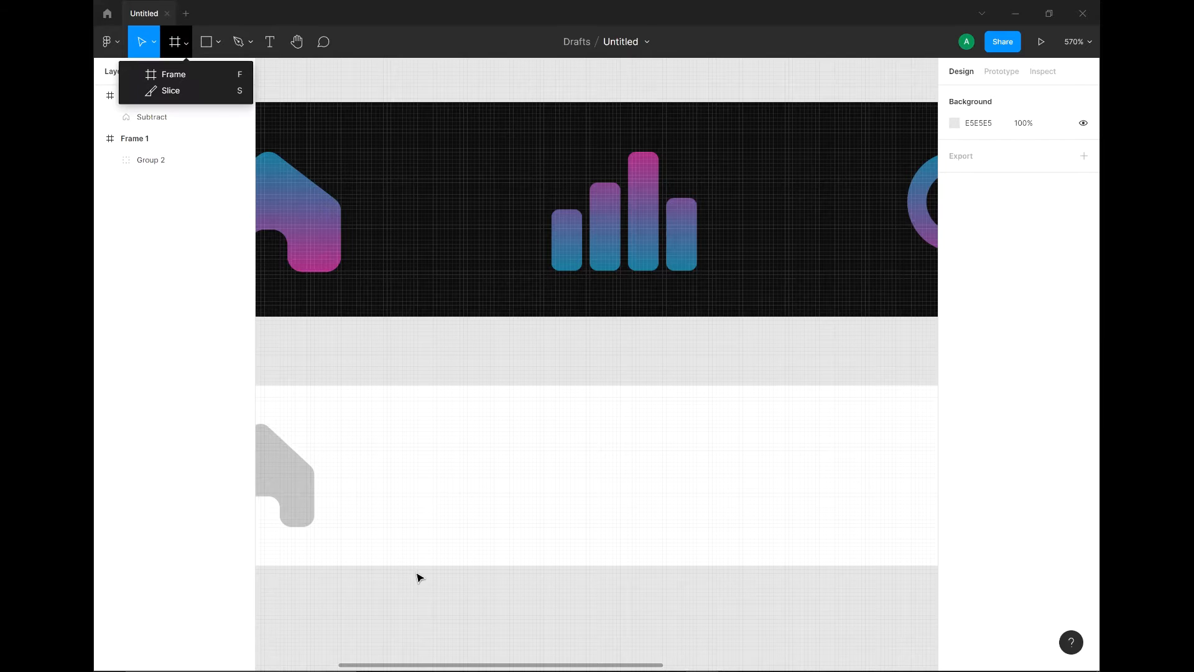
{"action": "left_click", "coordinate": [370, 582]}
{"action": "key", "text": "space"}
{"action": "left_click_drag", "start_coordinate": [400, 607], "coordinate": [590, 597]}
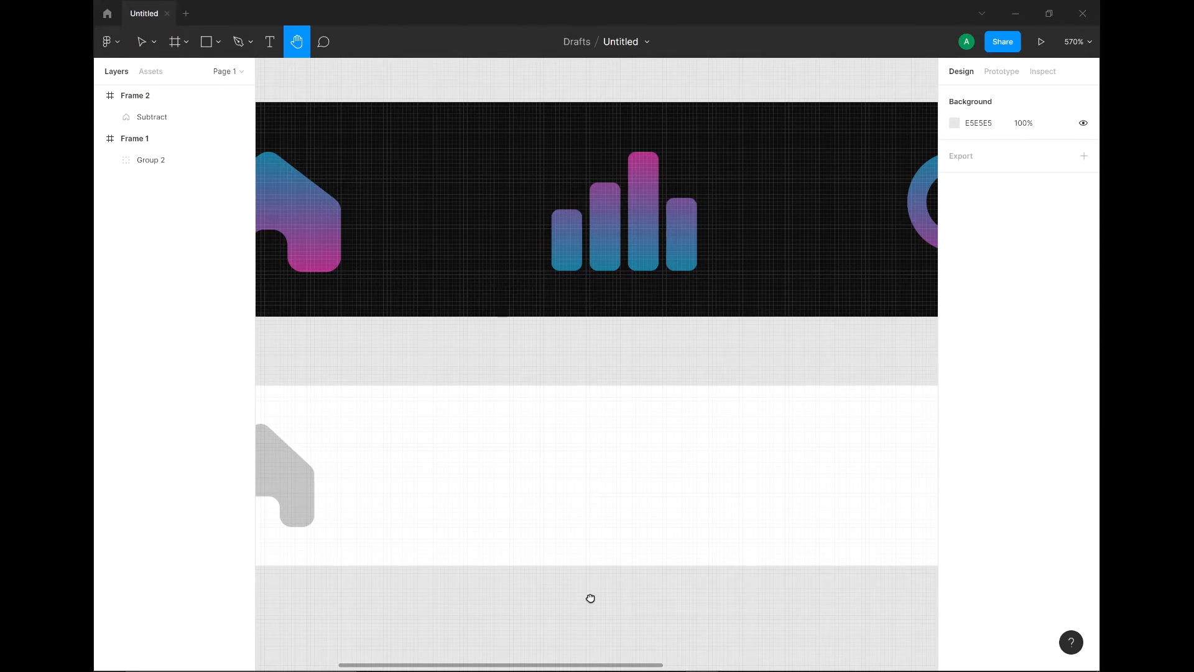
{"action": "left_click_drag", "start_coordinate": [387, 412], "coordinate": [528, 557]}
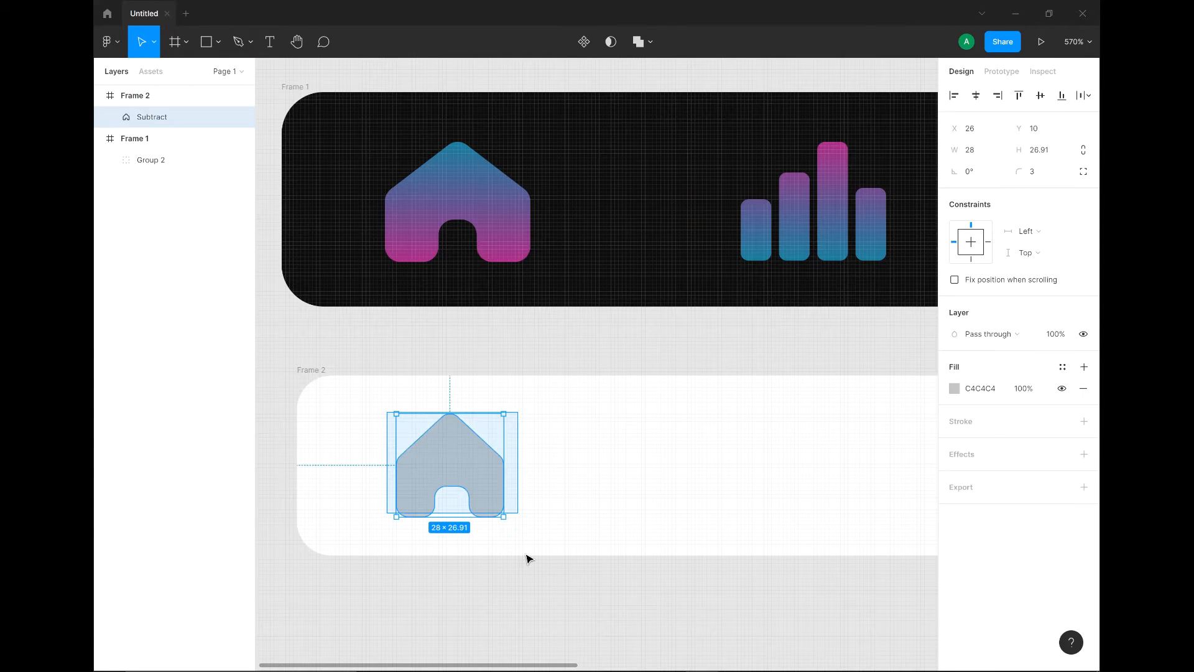
{"action": "left_click", "coordinate": [638, 44]}
{"action": "key", "text": "ctrl+z"}
{"action": "left_click", "coordinate": [746, 567]}
{"action": "key", "text": "space"}
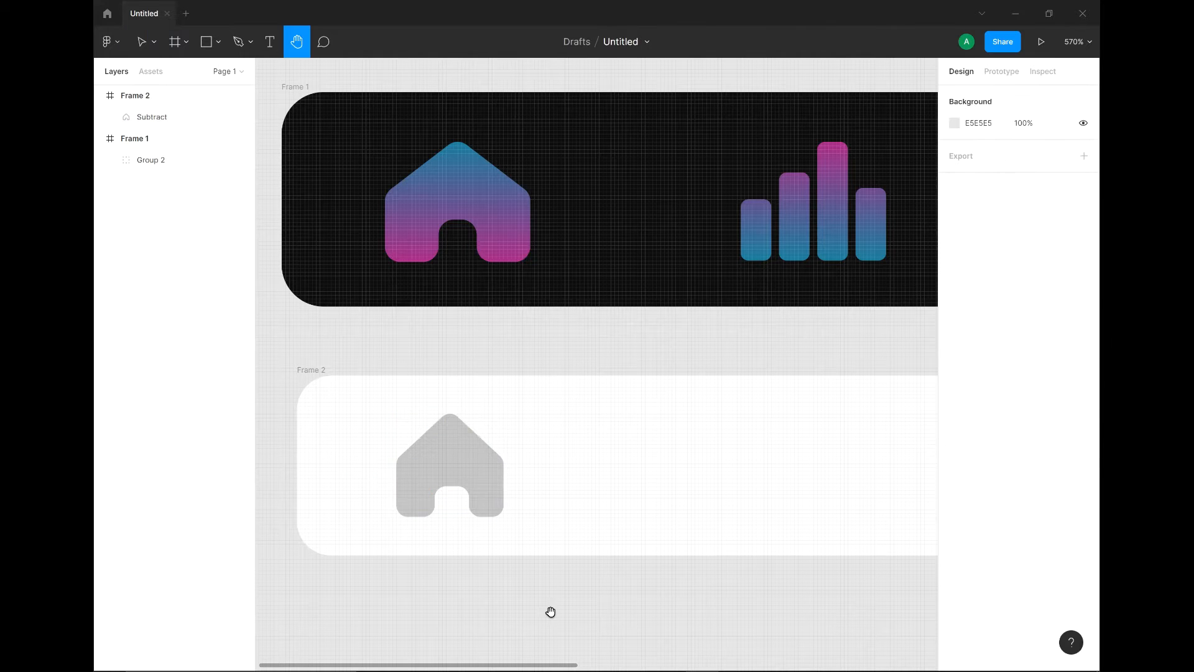
{"action": "left_click_drag", "start_coordinate": [550, 489], "coordinate": [544, 489]}
{"action": "left_click_drag", "start_coordinate": [752, 497], "coordinate": [522, 511]}
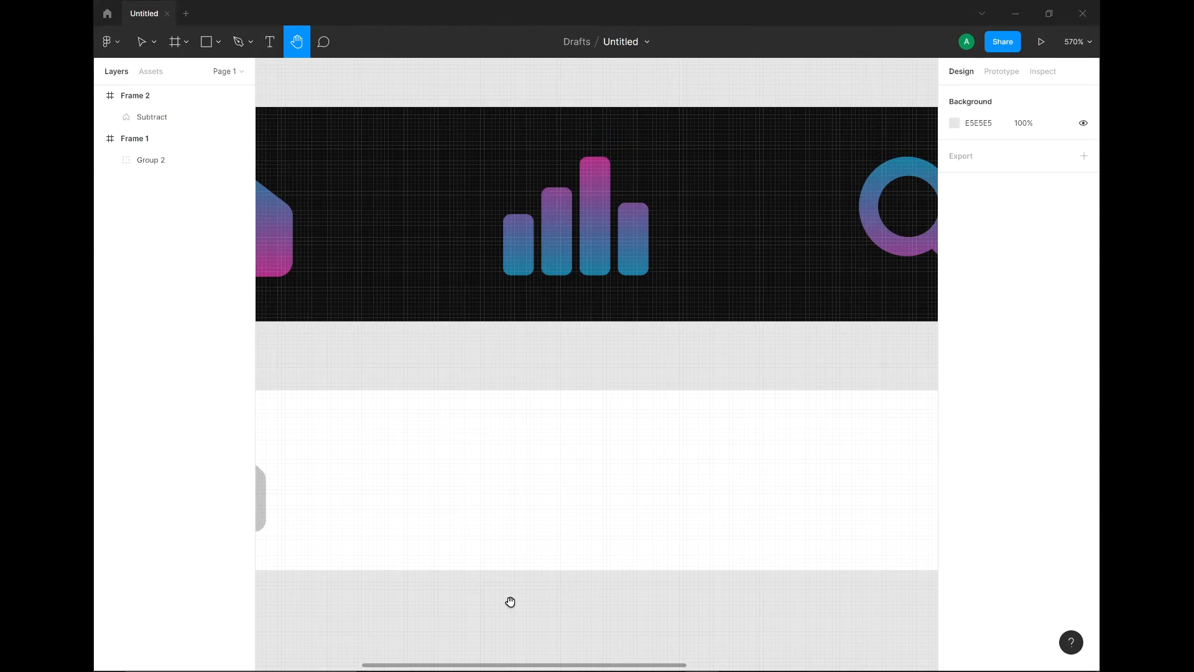
{"action": "left_click_drag", "start_coordinate": [510, 602], "coordinate": [507, 604]}
{"action": "left_click", "coordinate": [219, 44]}
{"action": "left_click", "coordinate": [211, 70]}
{"action": "left_click_drag", "start_coordinate": [499, 467], "coordinate": [532, 527]}
{"action": "key", "text": "ctrl+d"}
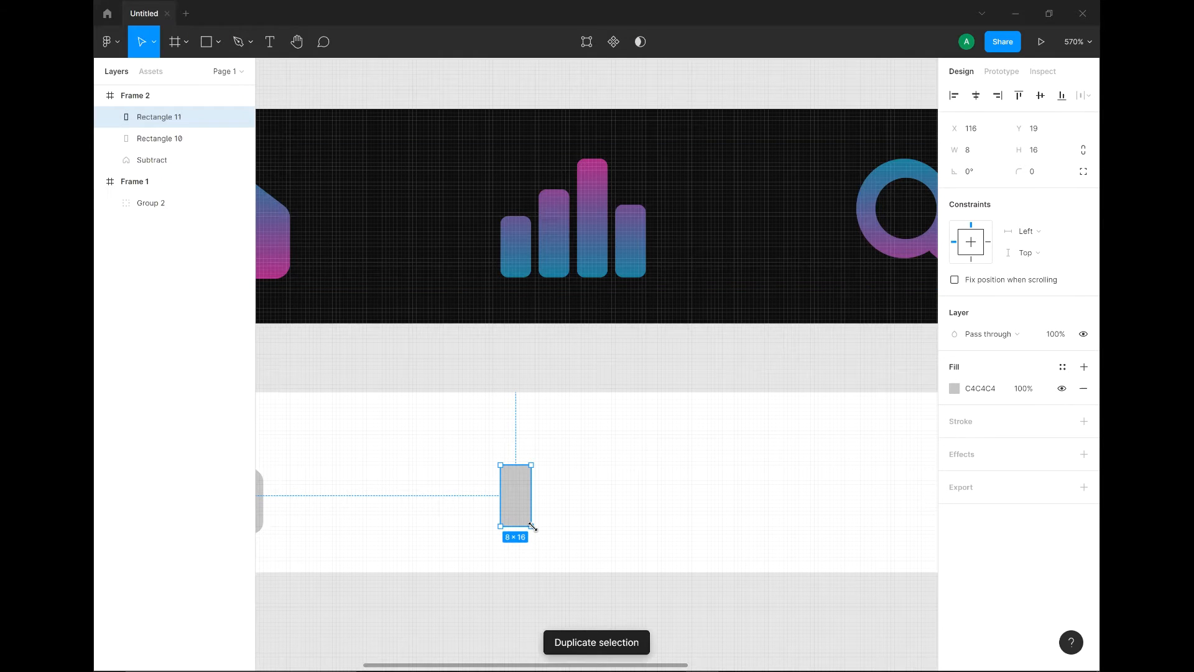
{"action": "left_click", "coordinate": [578, 520]}
{"action": "left_click", "coordinate": [519, 506]}
{"action": "left_click", "coordinate": [517, 505], "text": "shift"}
{"action": "left_click", "coordinate": [518, 505], "text": "shift"}
{"action": "key", "text": "Delete"}
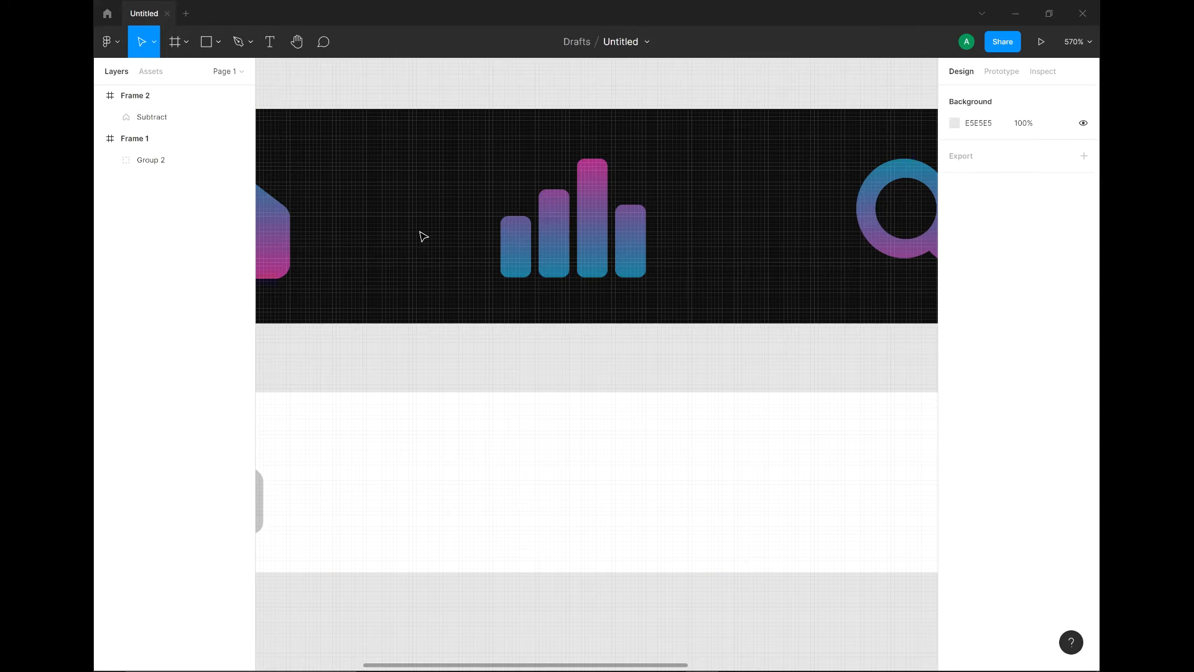
- Draw a narrow bar about 8 × 16 below the reference chart icon and duplicate it sideways into a row of four closely spaced bars
{"action": "left_click", "coordinate": [206, 42]}
{"action": "mouse_move", "coordinate": [493, 481]}
{"action": "left_mouse_down"}
{"action": "mouse_move", "coordinate": [525, 543]}
{"action": "mouse_move", "coordinate": [509, 511]}
{"action": "left_mouse_up"}
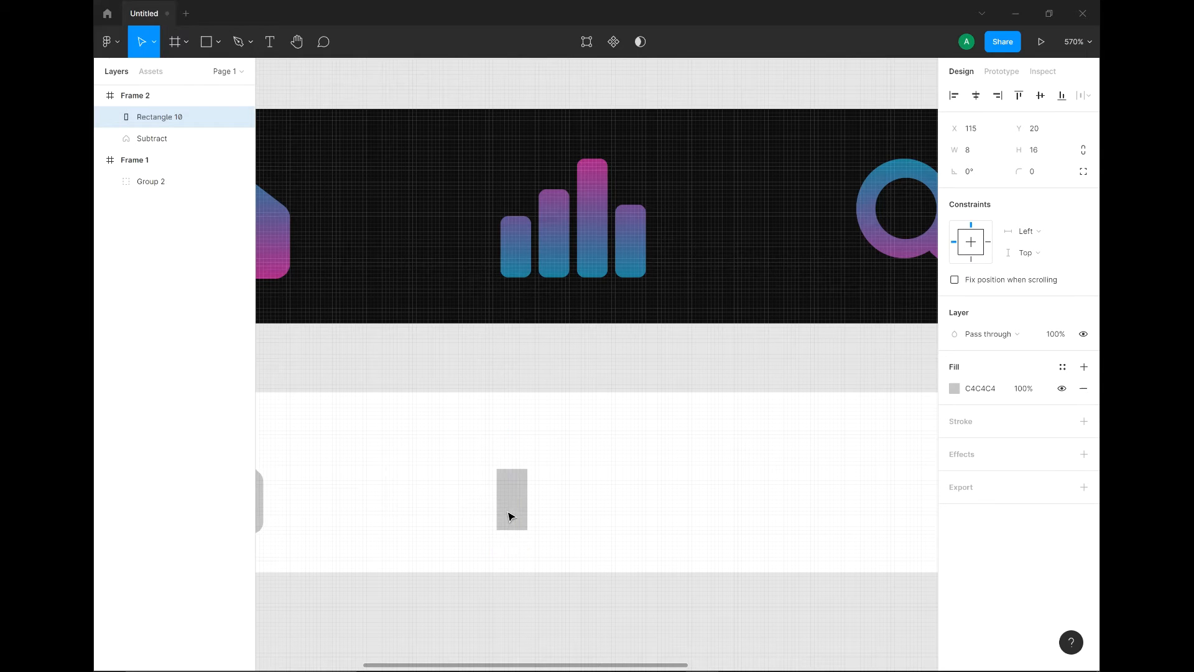
{"action": "left_click", "coordinate": [560, 514]}
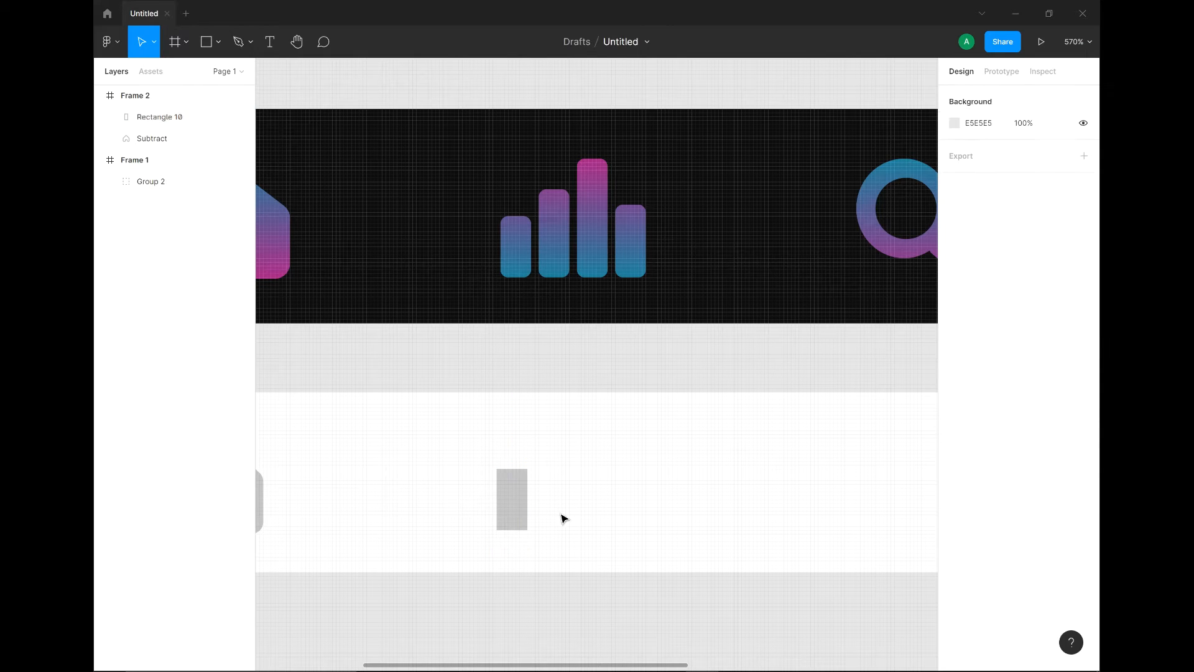
{"action": "left_click", "coordinate": [516, 507]}
{"action": "left_click_drag", "start_coordinate": [516, 507], "coordinate": [621, 507]}
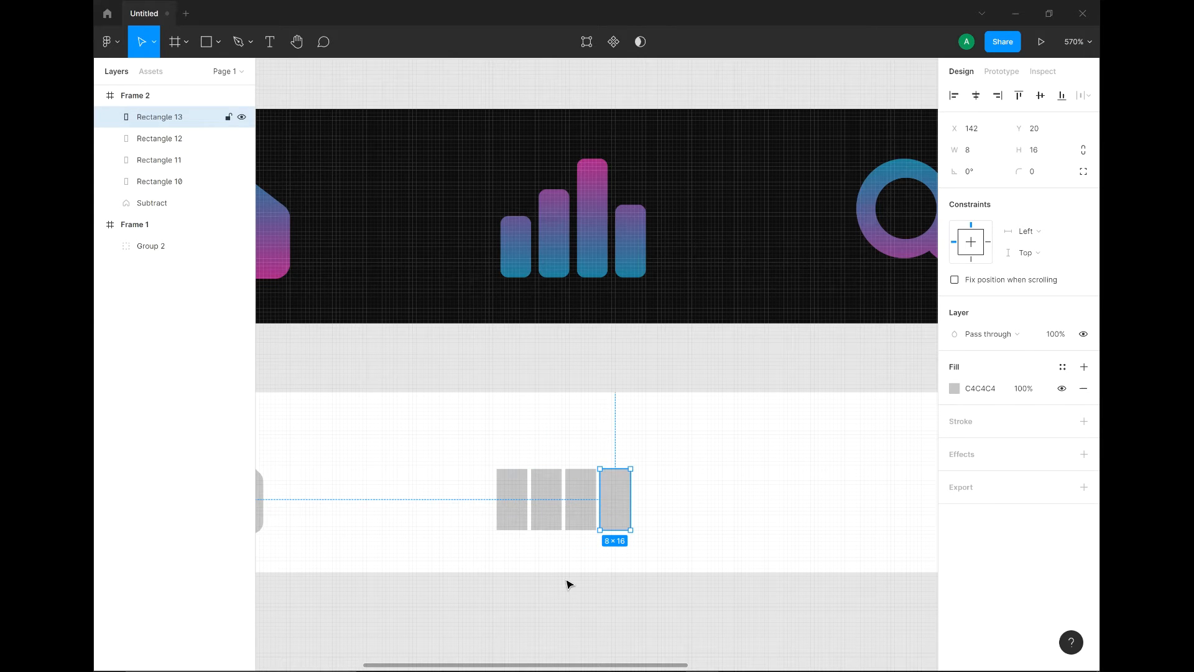
- Raise the top edge of the second bar from the left by 7 to Y 13
{"action": "left_click", "coordinate": [568, 583]}
{"action": "left_click", "coordinate": [548, 507]}
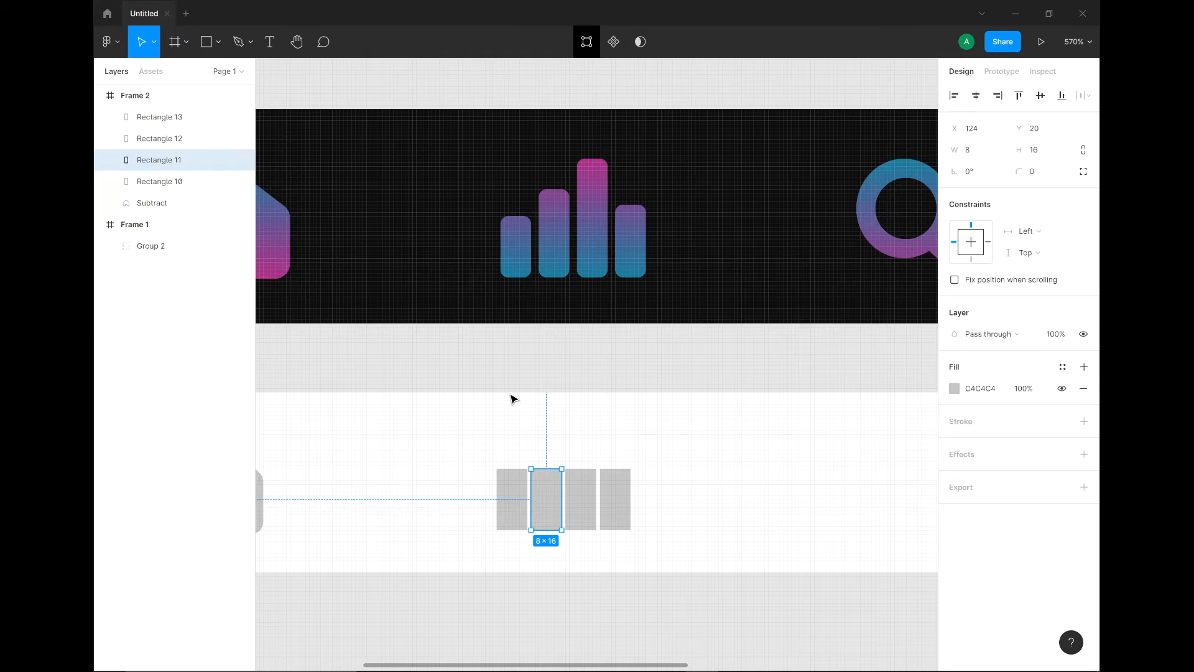
{"action": "key", "text": "Return"}
{"action": "left_click", "coordinate": [531, 469]}
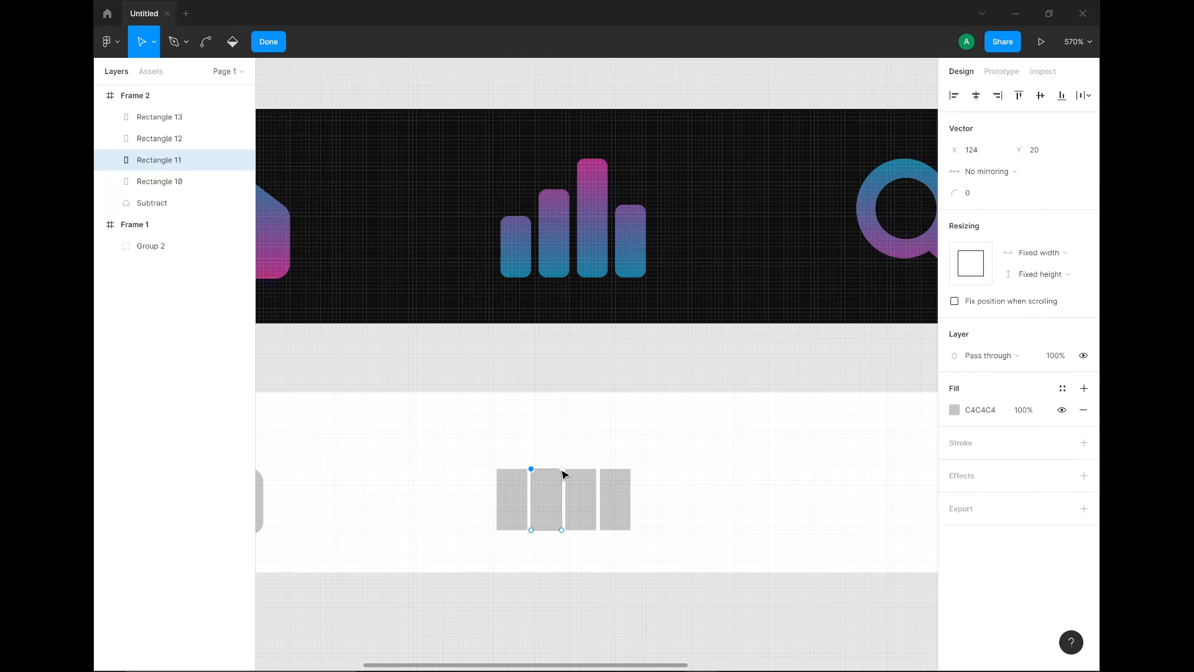
{"action": "key", "text": "Up"}
{"action": "key", "text": "Up"}
{"action": "key", "text": "Up"}
{"action": "key", "text": "Up"}
{"action": "key", "text": "Up"}
{"action": "key", "text": "Up"}
{"action": "key", "text": "Up"}
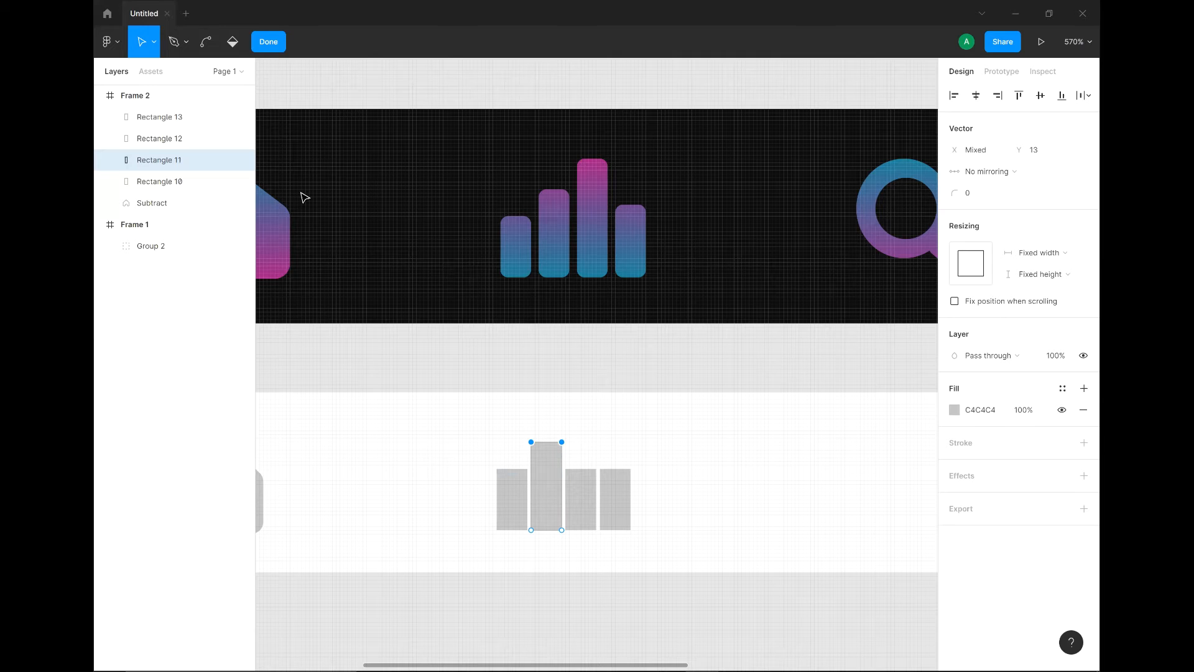
{"action": "left_click", "coordinate": [266, 41]}
- Lower the top edge of the leftmost bar by 3 to Y 23
{"action": "left_click", "coordinate": [512, 494]}
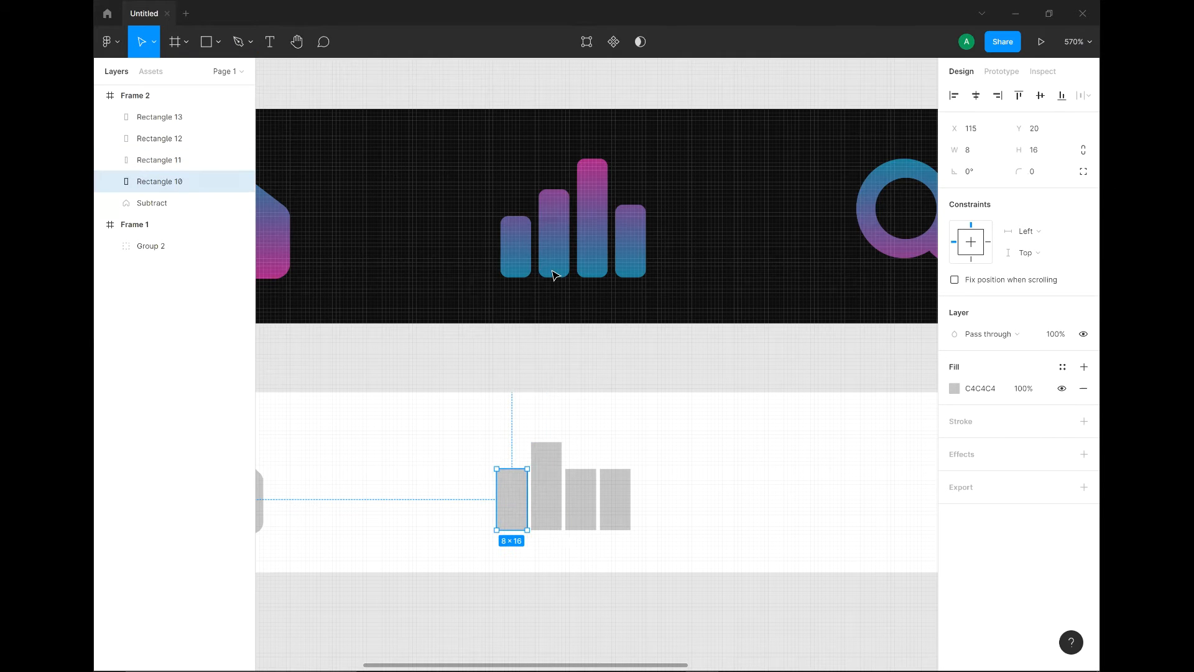
{"action": "double_click", "coordinate": [497, 471]}
{"action": "left_click", "coordinate": [528, 468], "text": "shift"}
{"action": "key", "text": "Down"}
{"action": "key", "text": "Down"}
{"action": "key", "text": "Down"}
{"action": "key", "text": "Down"}
{"action": "key", "text": "Up"}
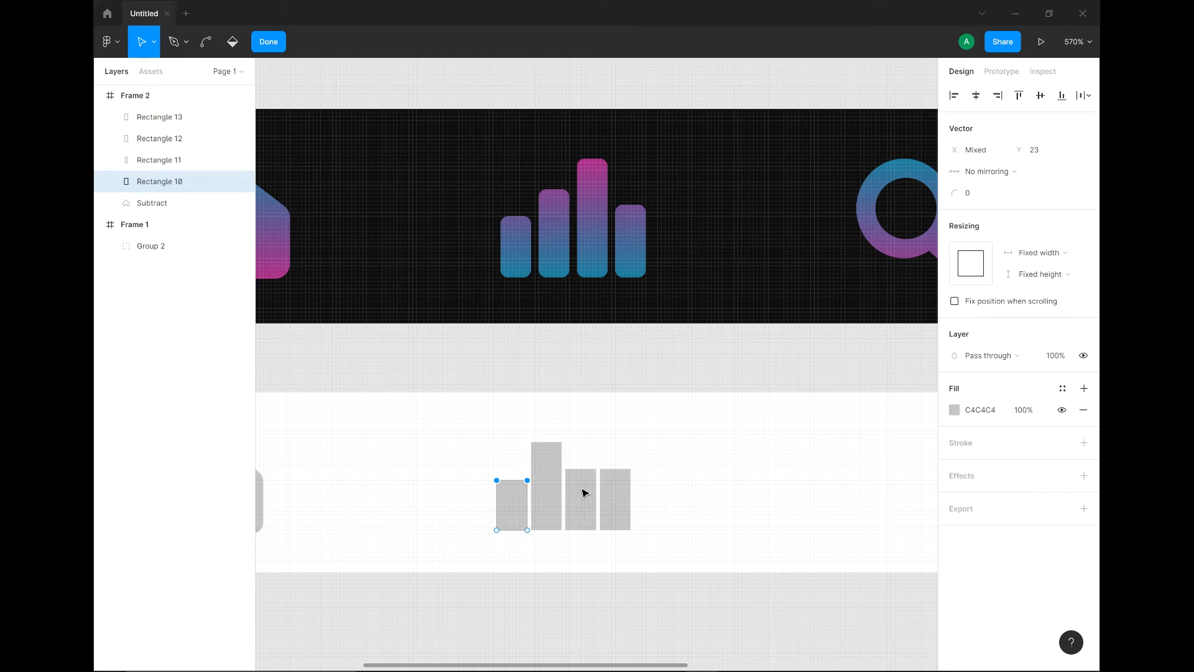
{"action": "left_click", "coordinate": [266, 40]}
- Raise the top edge of the third bar so that it is 33 tall
{"action": "left_click", "coordinate": [590, 505]}
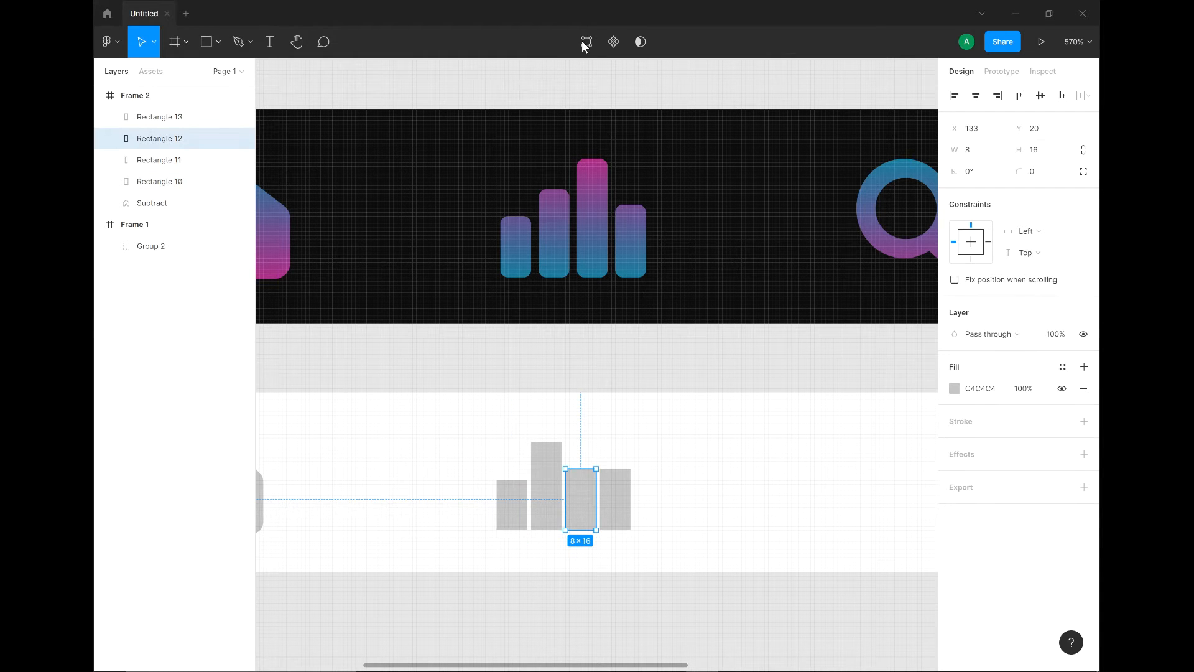
{"action": "double_click", "coordinate": [578, 498]}
{"action": "left_click", "coordinate": [566, 469]}
{"action": "key", "text": "Up"}
{"action": "key", "text": "Up"}
{"action": "key", "text": "Up"}
{"action": "key", "text": "Up"}
{"action": "key", "text": "Up"}
{"action": "key", "text": "Up"}
{"action": "key", "text": "Up"}
{"action": "key", "text": "Up"}
{"action": "key", "text": "Up"}
{"action": "key", "text": "Up"}
{"action": "key", "text": "Up"}
{"action": "key", "text": "Up"}
{"action": "key", "text": "Up"}
{"action": "key", "text": "Up"}
{"action": "key", "text": "Up"}
{"action": "key", "text": "Up"}
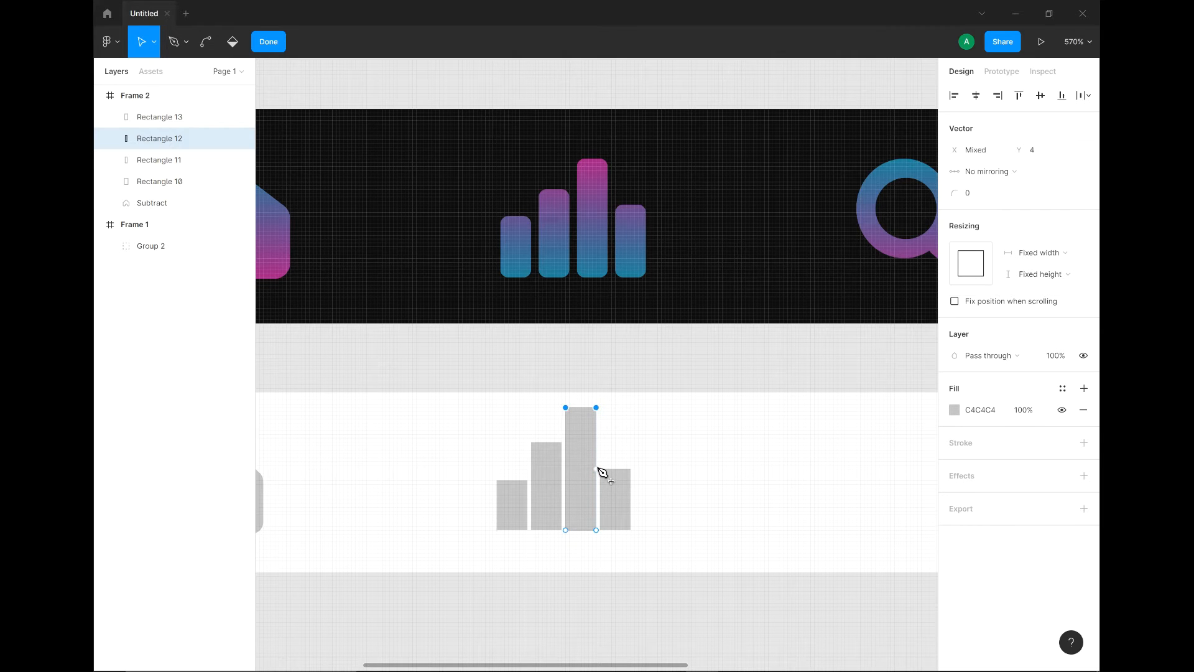
{"action": "key", "text": "Up"}
{"action": "key", "text": "Escape"}
- Raise the top edge of the fourth bar by 3
{"action": "left_click", "coordinate": [615, 508]}
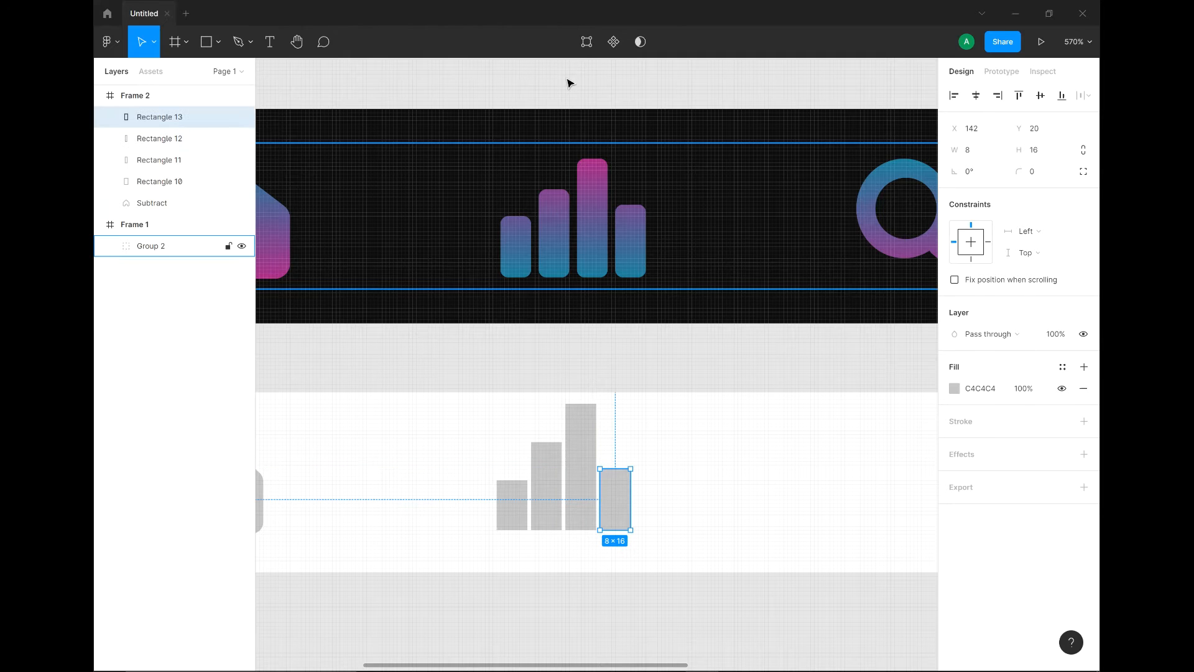
{"action": "double_click", "coordinate": [601, 474]}
{"action": "left_click", "coordinate": [600, 468]}
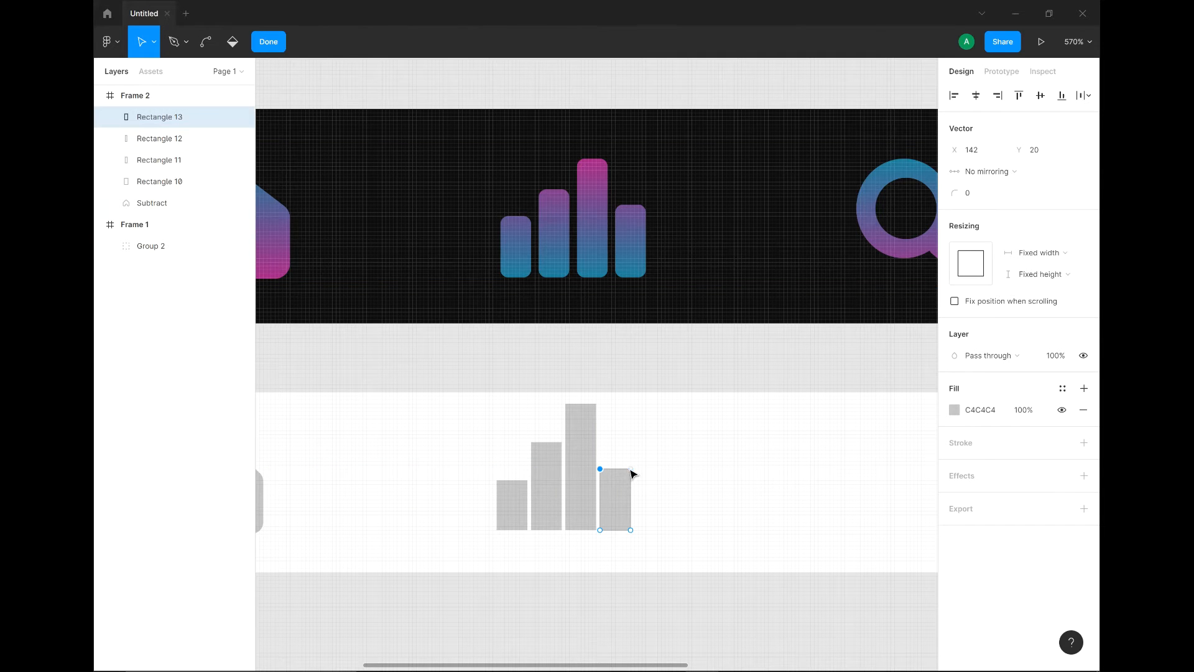
{"action": "left_click", "coordinate": [631, 469], "text": "shift"}
{"action": "key", "text": "Up"}
{"action": "key", "text": "Up"}
{"action": "key", "text": "Up"}
{"action": "left_click", "coordinate": [441, 430]}
{"action": "left_click", "coordinate": [271, 49]}
{"action": "left_click", "coordinate": [413, 395]}
- Round the corners of all four chart bars with a radius of 1
{"action": "left_click_drag", "start_coordinate": [690, 547], "coordinate": [413, 389]}
{"action": "left_click_drag", "start_coordinate": [1021, 173], "coordinate": [1023, 176]}
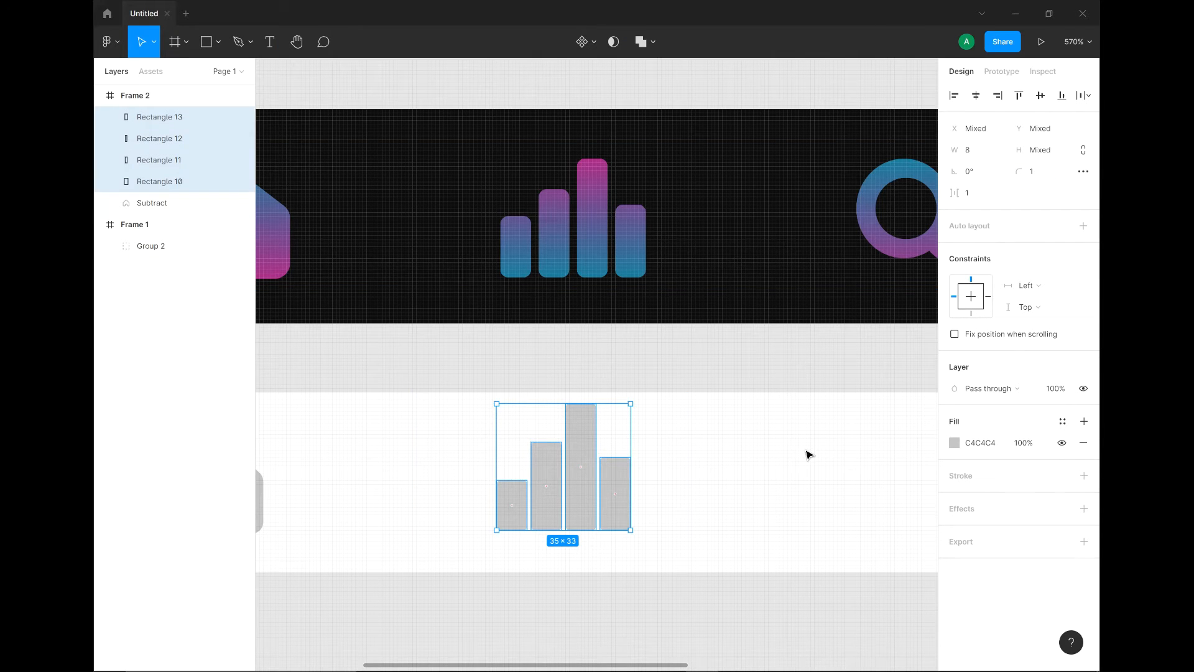
{"action": "left_click", "coordinate": [421, 472]}
{"action": "key", "text": "ctrl+z"}
- Union the four bars into one shape and move the chart icon slightly down and to the left in the frame
{"action": "left_click", "coordinate": [652, 43]}
{"action": "left_click_drag", "start_coordinate": [568, 495], "coordinate": [572, 497]}
{"action": "left_click", "coordinate": [671, 580]}
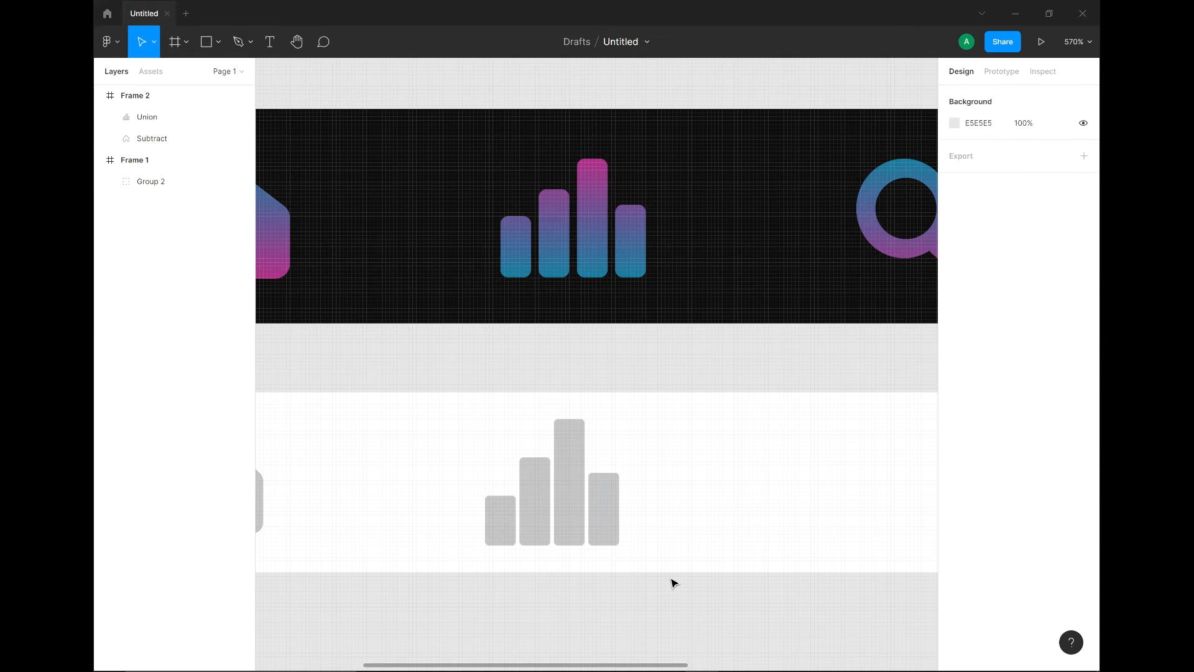
- Draw a circle about 24 × 24 in the white frame below the reference magnifier
{"action": "scroll", "coordinate": [674, 583], "scroll_direction": "down", "scroll_amount": 2}
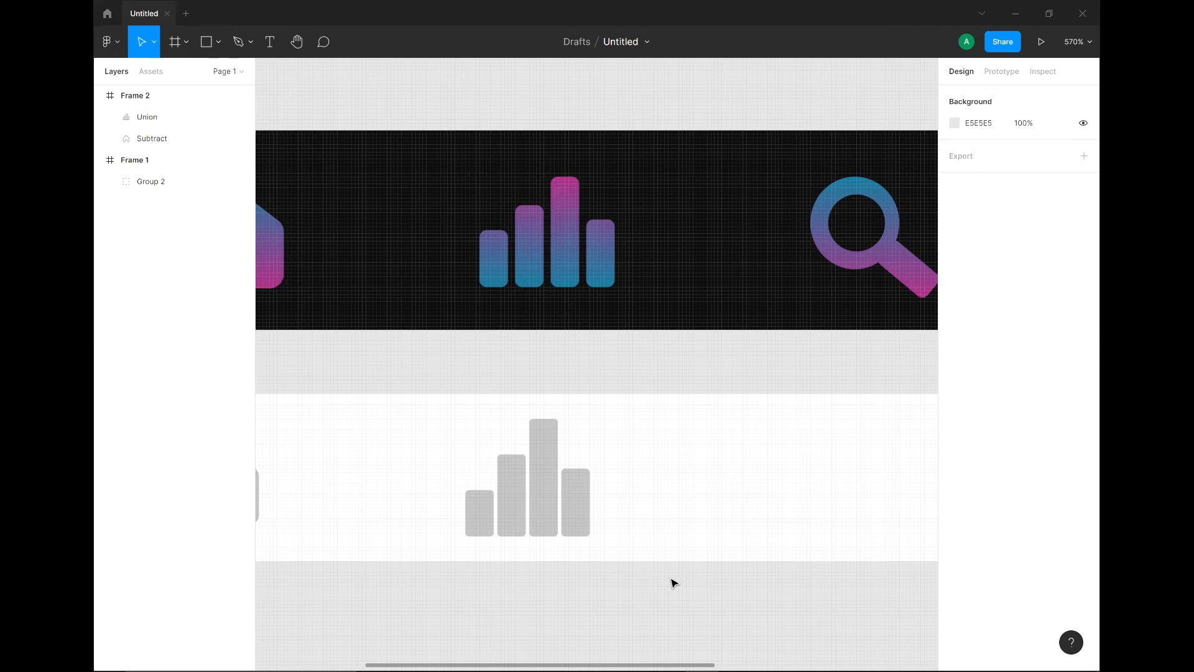
{"action": "scroll", "coordinate": [674, 582], "scroll_direction": "right", "scroll_amount": 5}
{"action": "left_click", "coordinate": [219, 41]}
{"action": "left_click", "coordinate": [232, 121]}
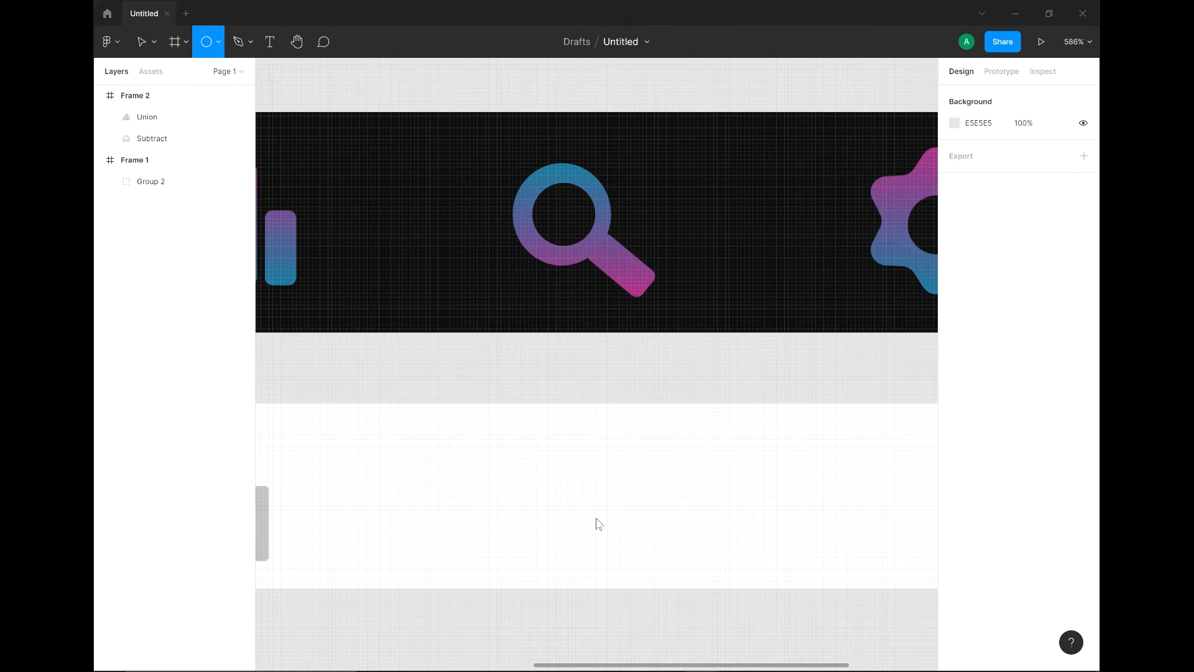
{"action": "left_click_drag", "start_coordinate": [545, 463], "coordinate": [622, 541]}
{"action": "left_click_drag", "start_coordinate": [584, 495], "coordinate": [580, 478]}
{"action": "left_click_drag", "start_coordinate": [617, 524], "coordinate": [628, 538]}
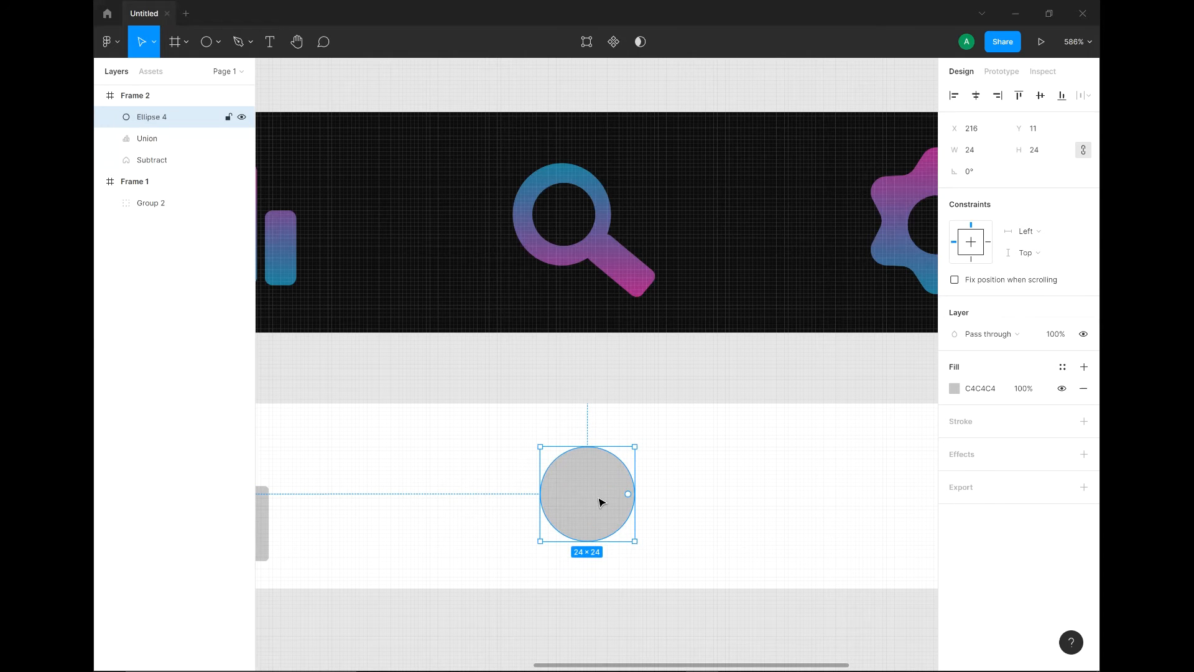
- Draw a smaller circle about 13 × 13 at the middle of the large circle and subtract it to form a ring
{"action": "key", "text": "o"}
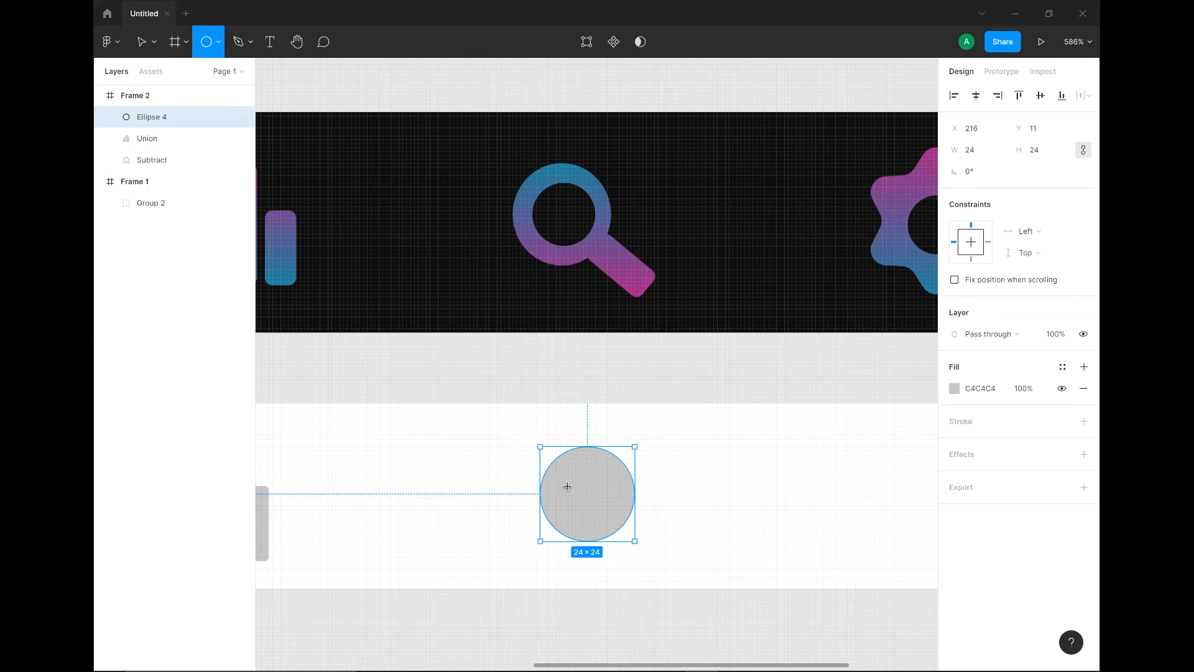
{"action": "mouse_move", "coordinate": [568, 478]}
{"action": "left_mouse_down"}
{"action": "mouse_move", "coordinate": [610, 518]}
{"action": "mouse_move", "coordinate": [590, 486]}
{"action": "left_mouse_up"}
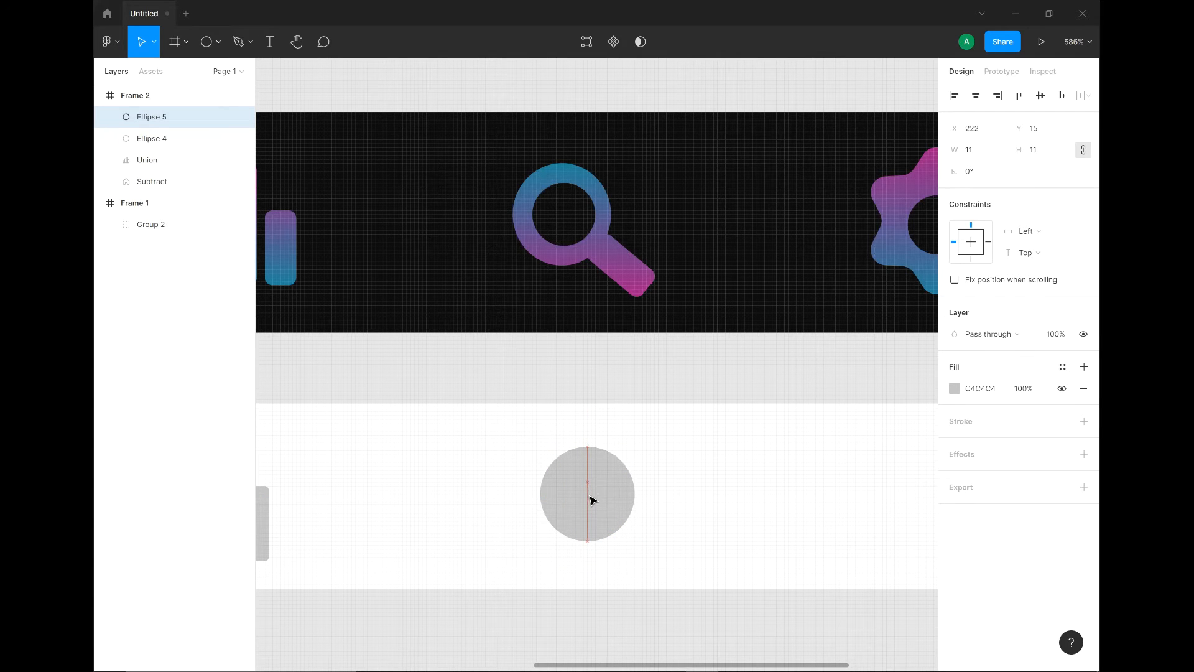
{"action": "key", "text": "Down"}
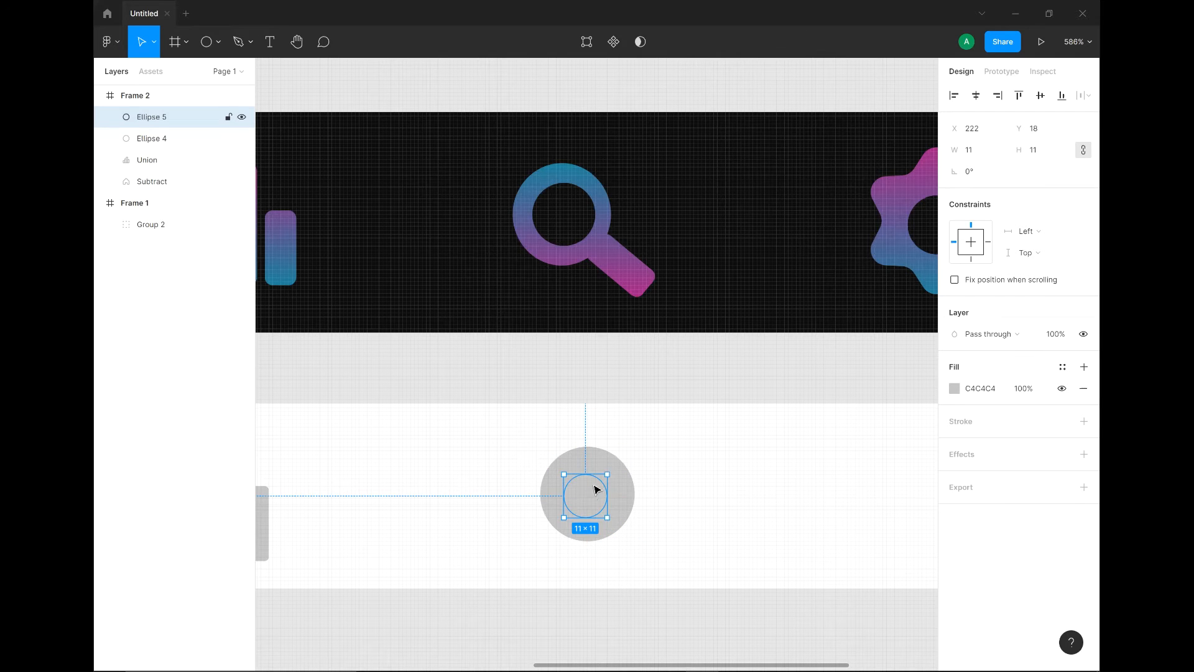
{"action": "left_click_drag", "start_coordinate": [592, 496], "coordinate": [586, 496]}
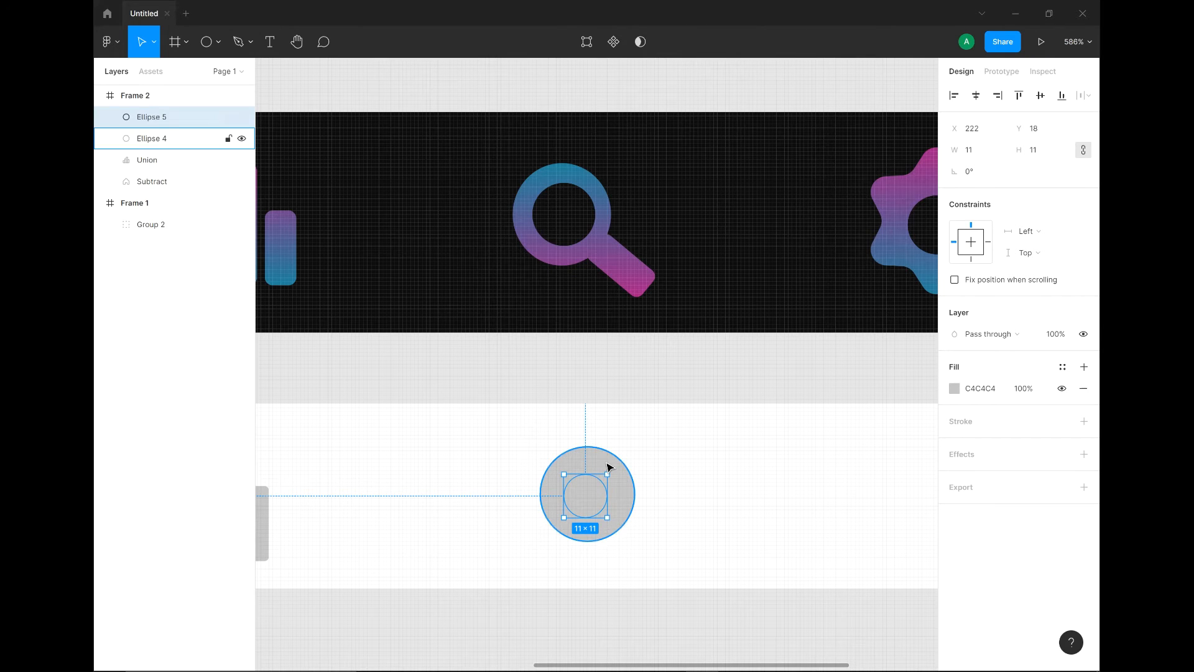
{"action": "left_click_drag", "start_coordinate": [606, 473], "coordinate": [591, 497]}
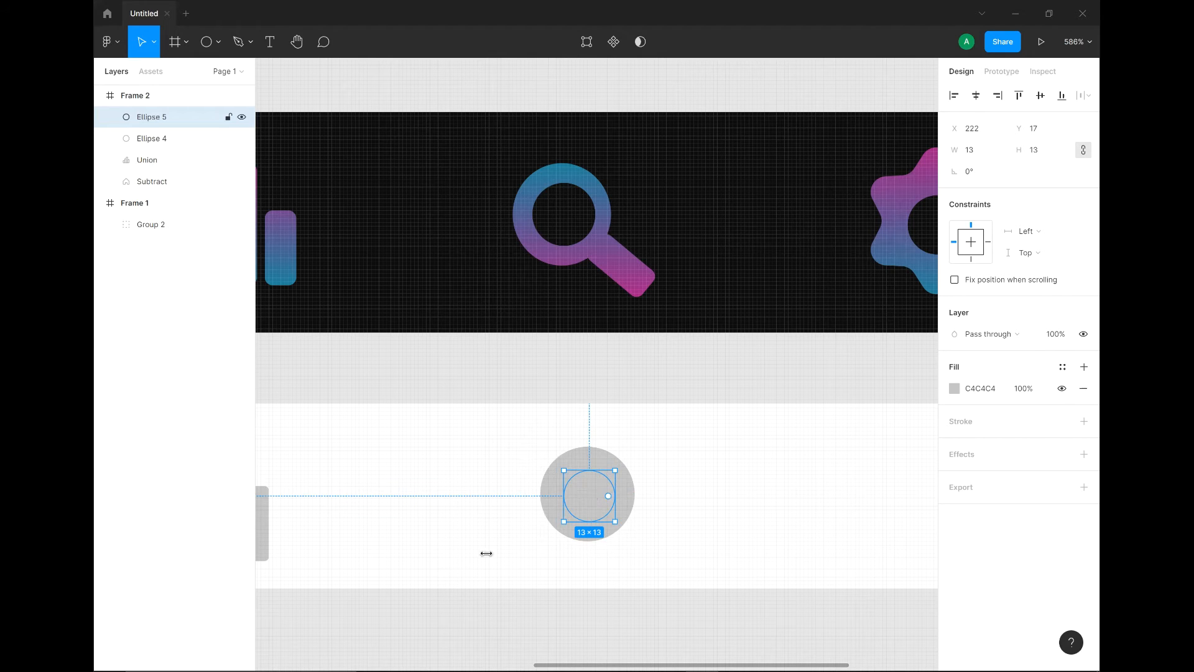
{"action": "left_click", "coordinate": [576, 458], "text": "shift"}
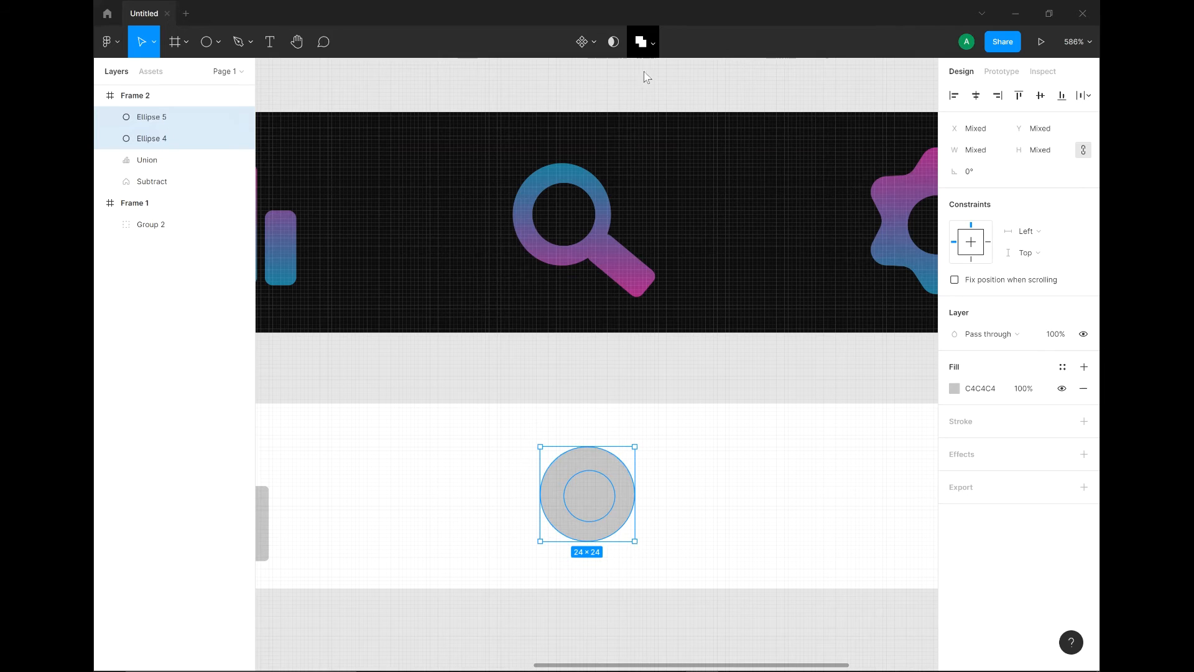
{"action": "left_click", "coordinate": [652, 43]}
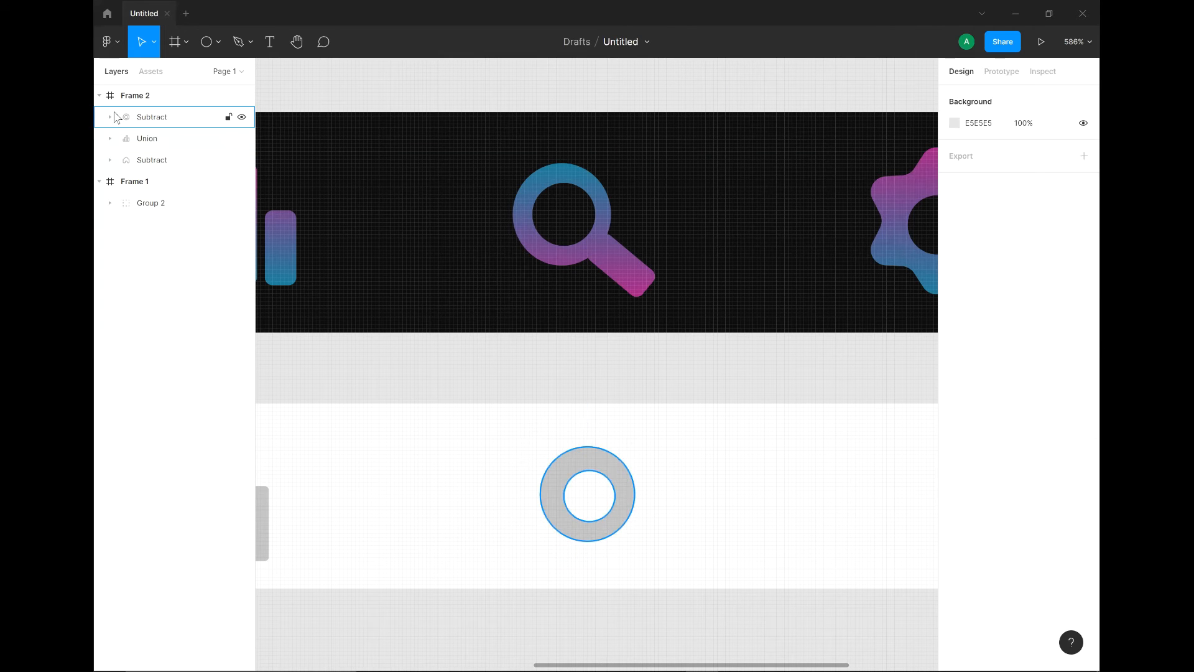
- Try to centre the hole in the ring by nudging the inner circle
{"action": "left_click", "coordinate": [154, 139]}
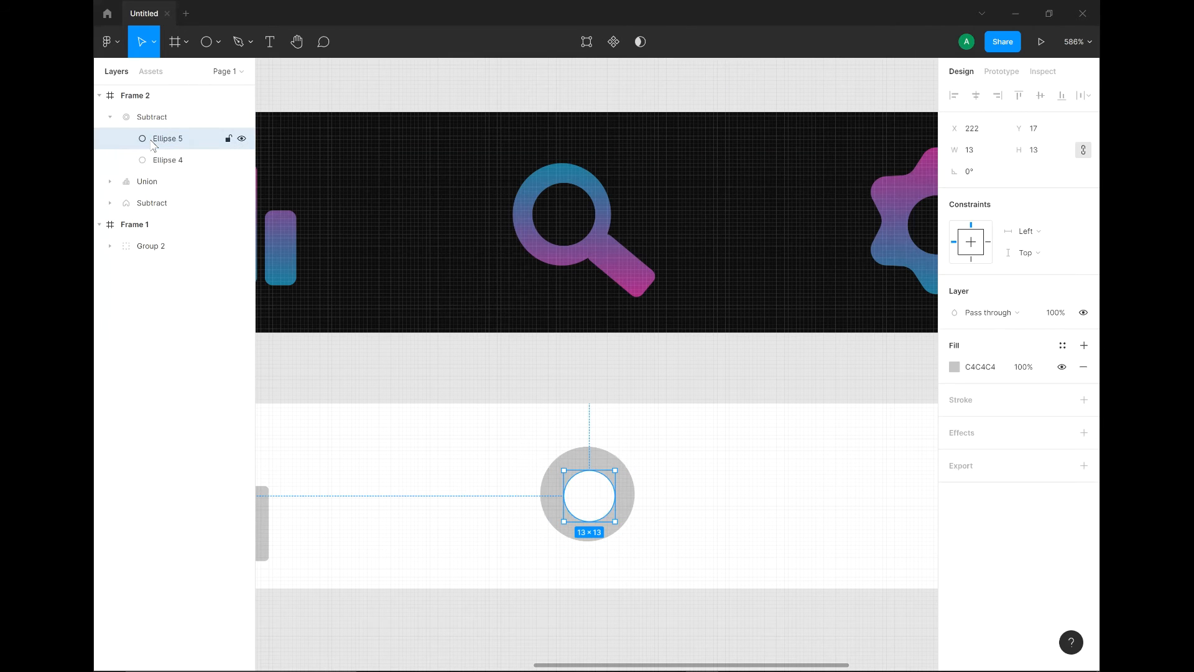
{"action": "key", "text": "Up"}
{"action": "key", "text": "Down"}
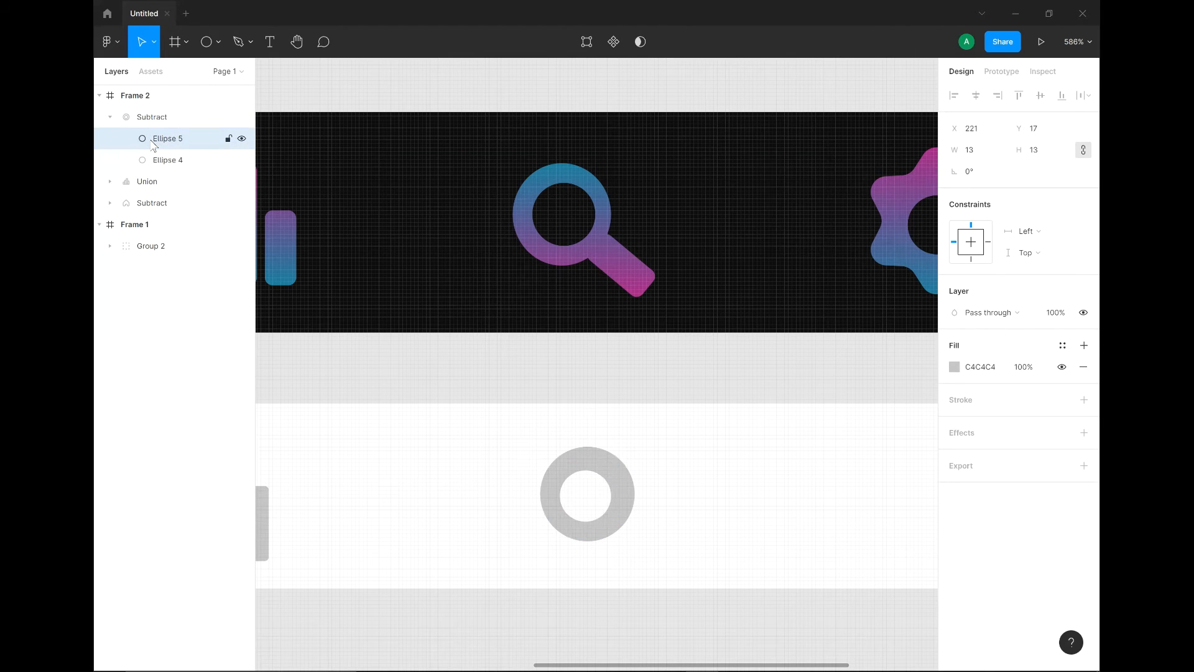
- Enlarge the ring's outer circle to 25 × 25
{"action": "left_click", "coordinate": [629, 534]}
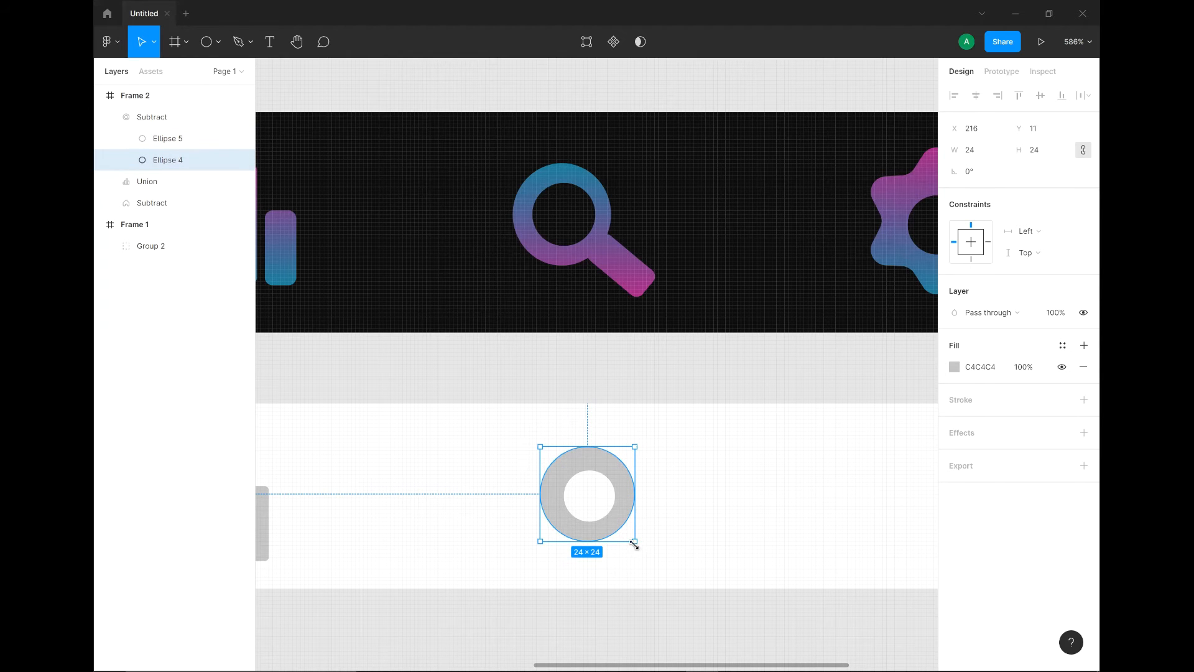
{"action": "left_click_drag", "start_coordinate": [635, 544], "coordinate": [639, 538]}
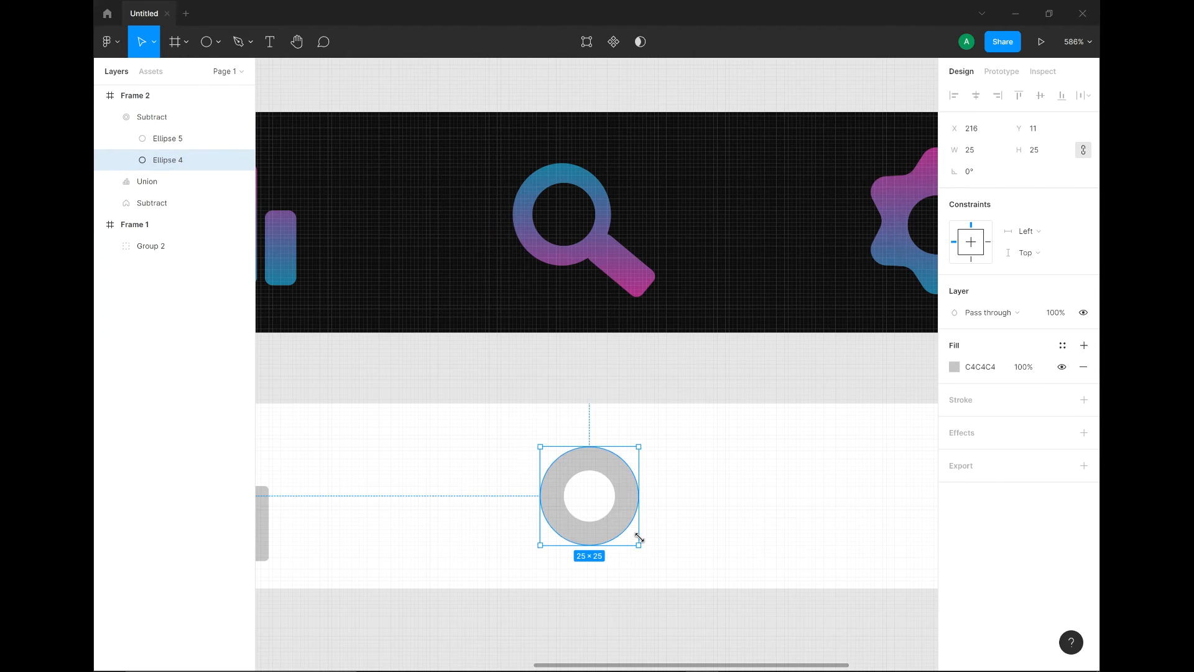
{"action": "left_click", "coordinate": [709, 533]}
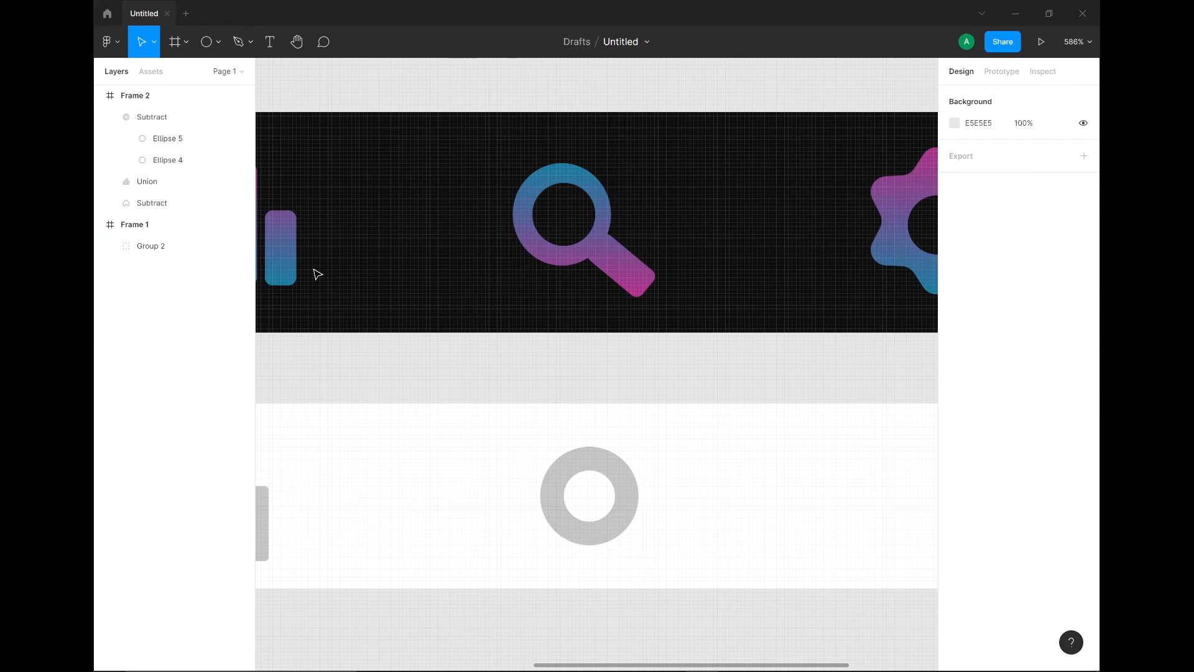
- Draw a rectangle about 7 × 19 beside the ring and round its corners with a radius of 2
{"action": "left_click", "coordinate": [220, 41]}
{"action": "left_click", "coordinate": [214, 74]}
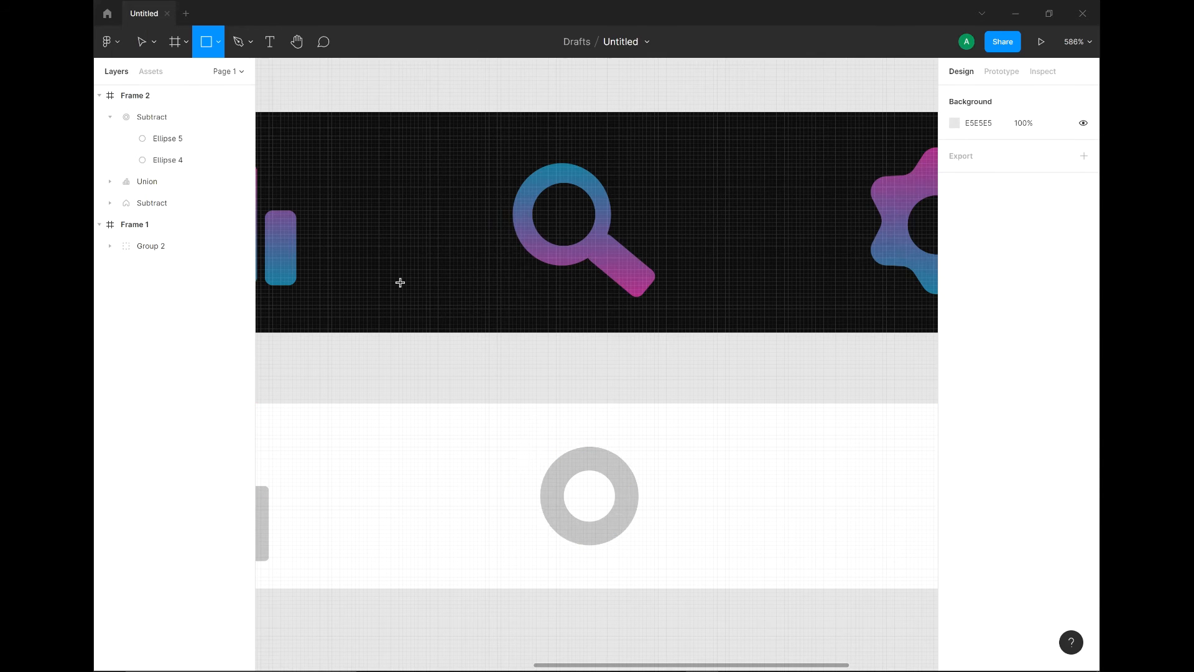
{"action": "left_click_drag", "start_coordinate": [661, 486], "coordinate": [690, 560]}
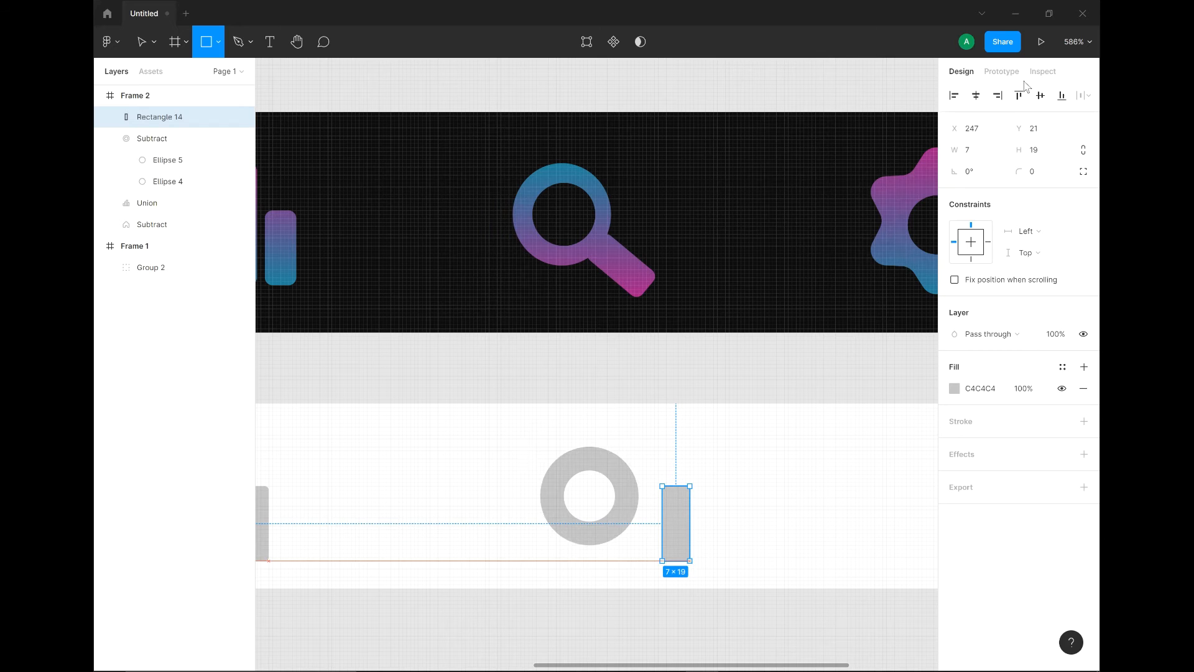
{"action": "left_click", "coordinate": [1037, 171]}
{"action": "type", "text": "2"}
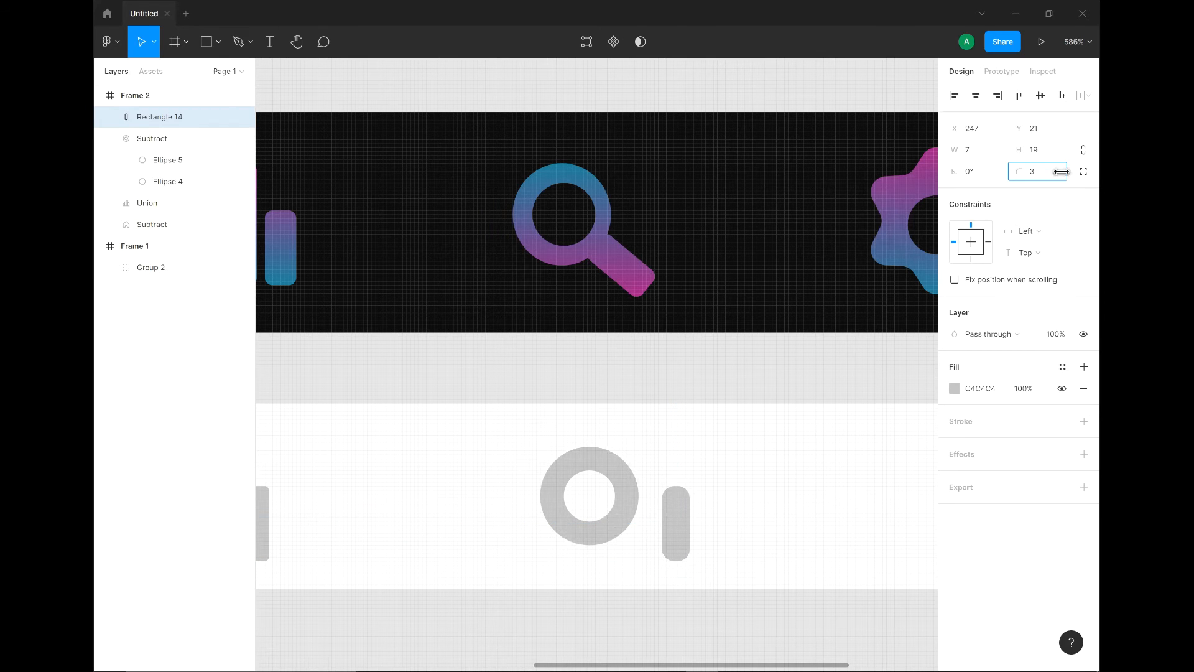
{"action": "key", "text": "Return"}
- Rotate the rounded rectangle by about 51.58° and place it as a handle overlapping the ring's lower-right edge
{"action": "left_click_drag", "start_coordinate": [676, 538], "coordinate": [646, 554]}
{"action": "left_click_drag", "start_coordinate": [664, 496], "coordinate": [630, 514]}
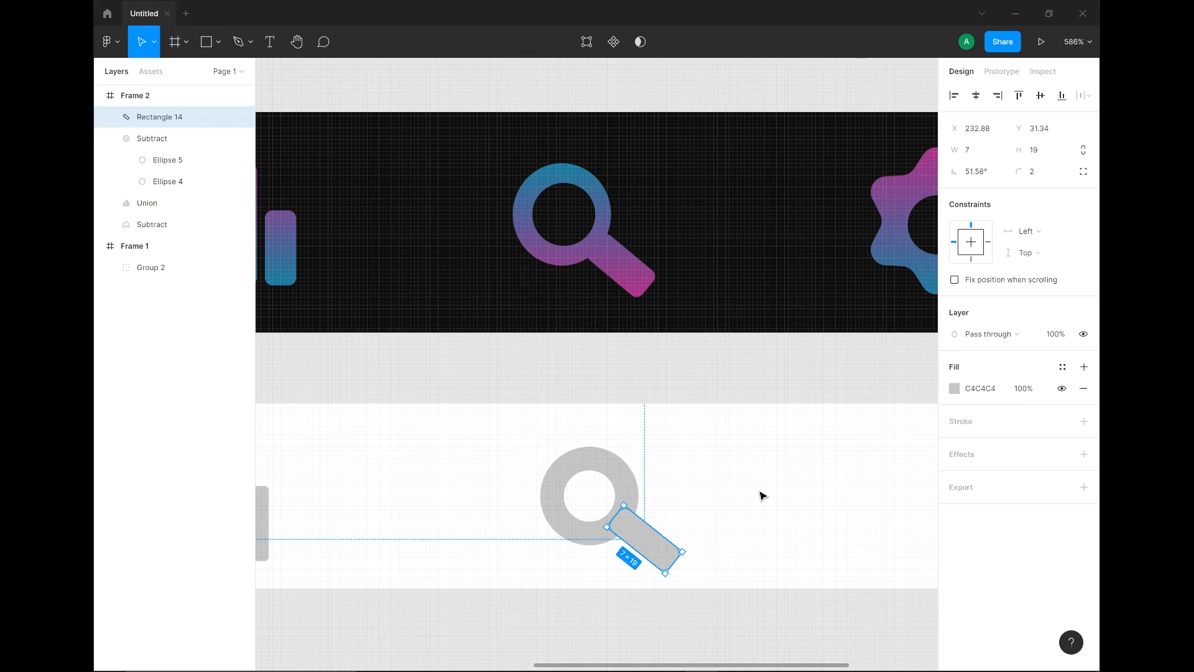
{"action": "left_click", "coordinate": [721, 580]}
{"action": "left_click", "coordinate": [649, 547]}
{"action": "key", "text": "Up"}
{"action": "key", "text": "Down"}
{"action": "key", "text": "Left"}
{"action": "key", "text": "Left"}
{"action": "left_click_drag", "start_coordinate": [656, 551], "coordinate": [661, 549]}
- Union the ring and the handle into a single magnifier shape
{"action": "left_click_drag", "start_coordinate": [517, 425], "coordinate": [687, 572]}
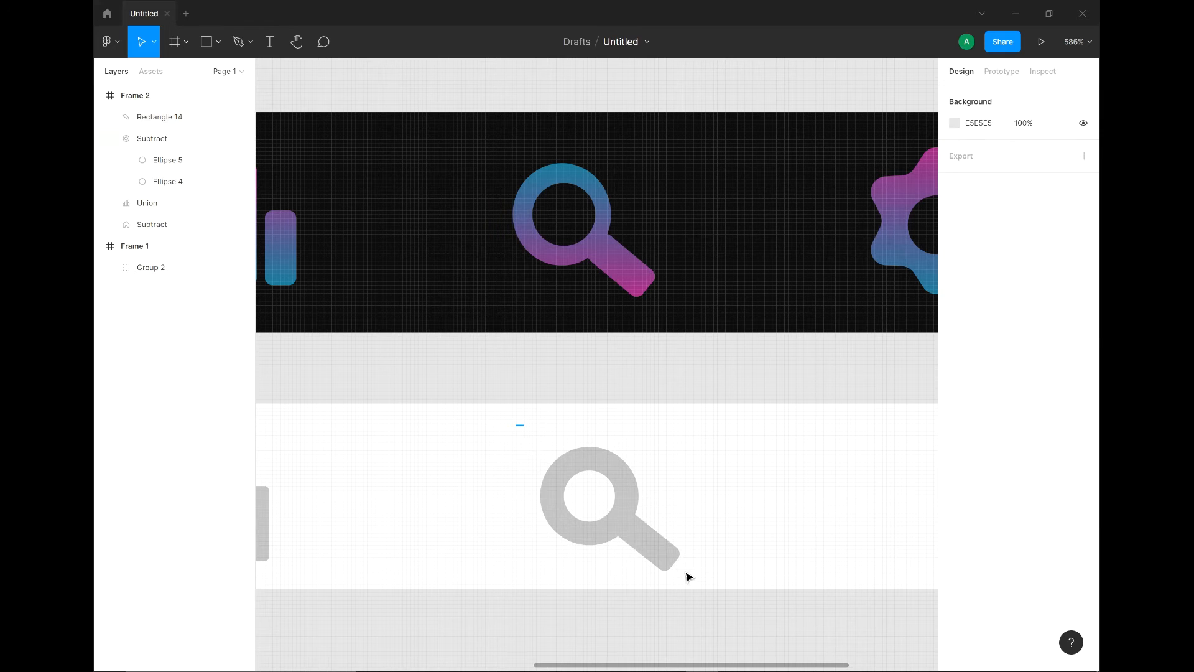
{"action": "left_click", "coordinate": [653, 43]}
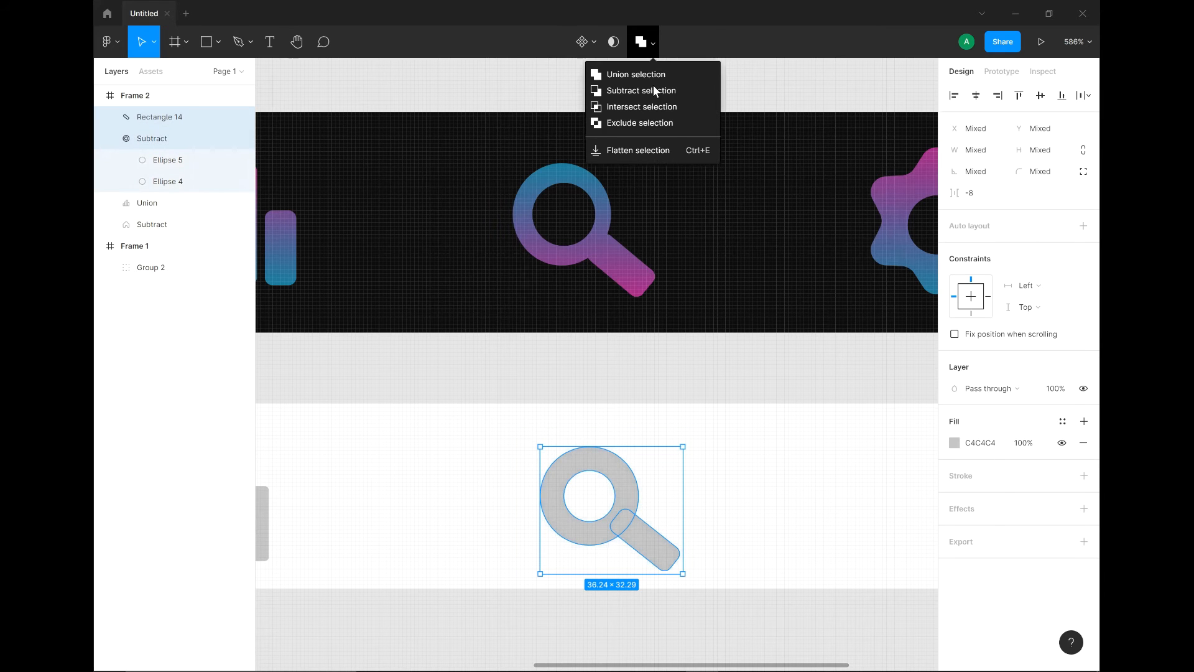
{"action": "left_click", "coordinate": [635, 74]}
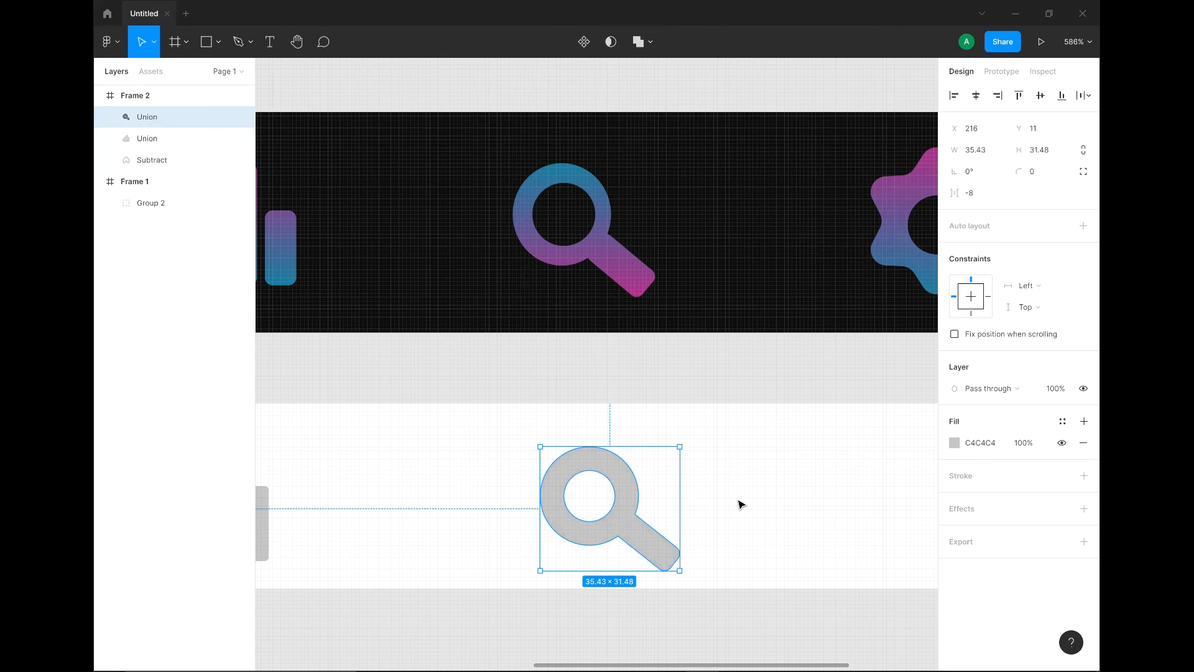
{"action": "left_click", "coordinate": [739, 500]}
- Draw a star about 41 × 41 in the empty space to the right of the magnifier in the white frame
{"action": "scroll", "coordinate": [675, 192], "scroll_direction": "right", "scroll_amount": 5}
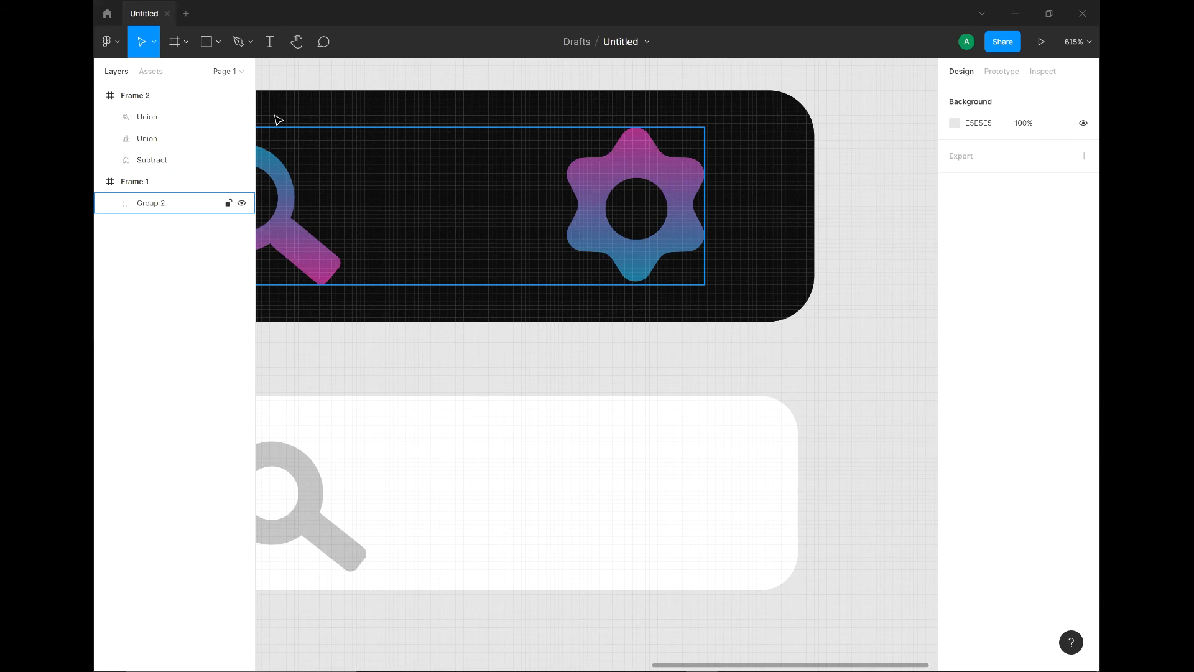
{"action": "left_click", "coordinate": [218, 42]}
{"action": "left_click", "coordinate": [186, 151]}
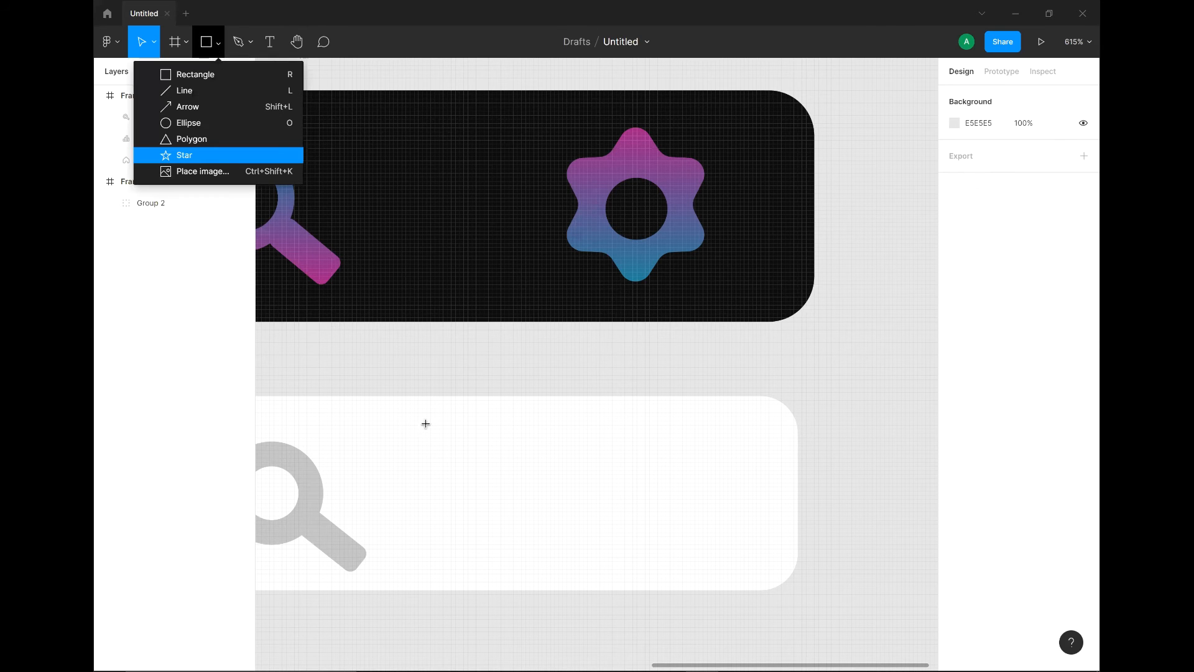
{"action": "left_click_drag", "start_coordinate": [554, 429], "coordinate": [723, 598]}
{"action": "left_click_drag", "start_coordinate": [622, 474], "coordinate": [615, 453]}
- Give the star 7 points, an inner ratio of about 59% and a corner radius of 4 to form a gear outline
{"action": "left_click", "coordinate": [969, 197]}
{"action": "key", "text": "Return"}
{"action": "left_click_drag", "start_coordinate": [645, 467], "coordinate": [656, 453]}
{"action": "left_click_drag", "start_coordinate": [1019, 171], "coordinate": [1072, 163]}
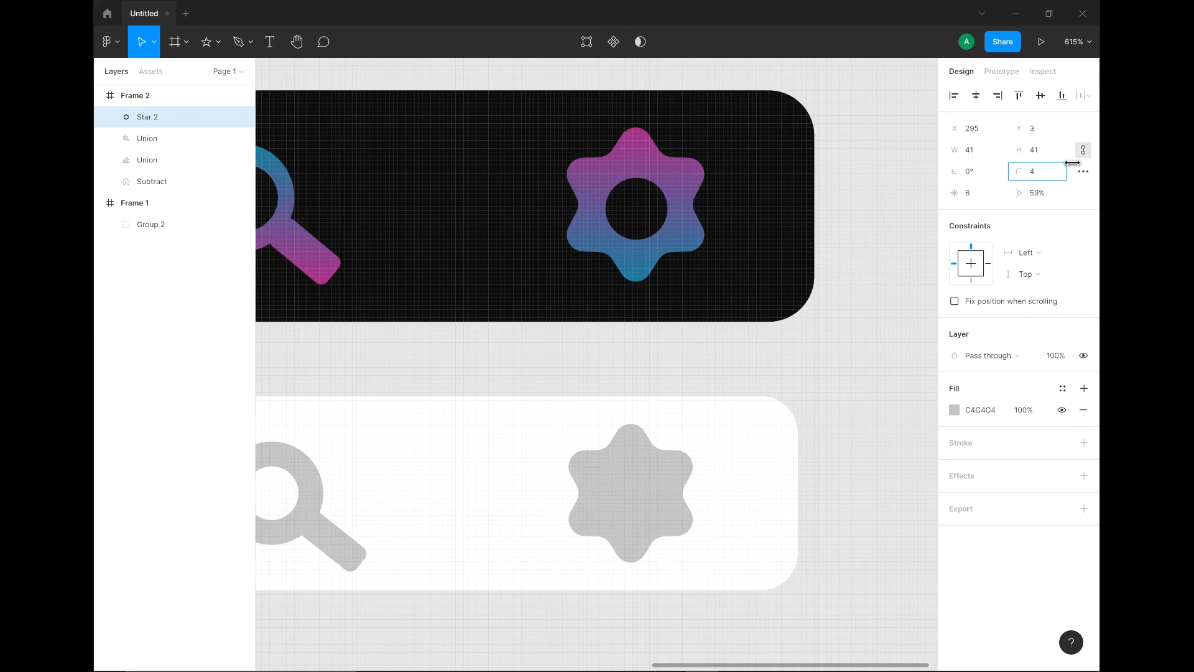
{"action": "left_click", "coordinate": [973, 196]}
{"action": "key", "text": "Return"}
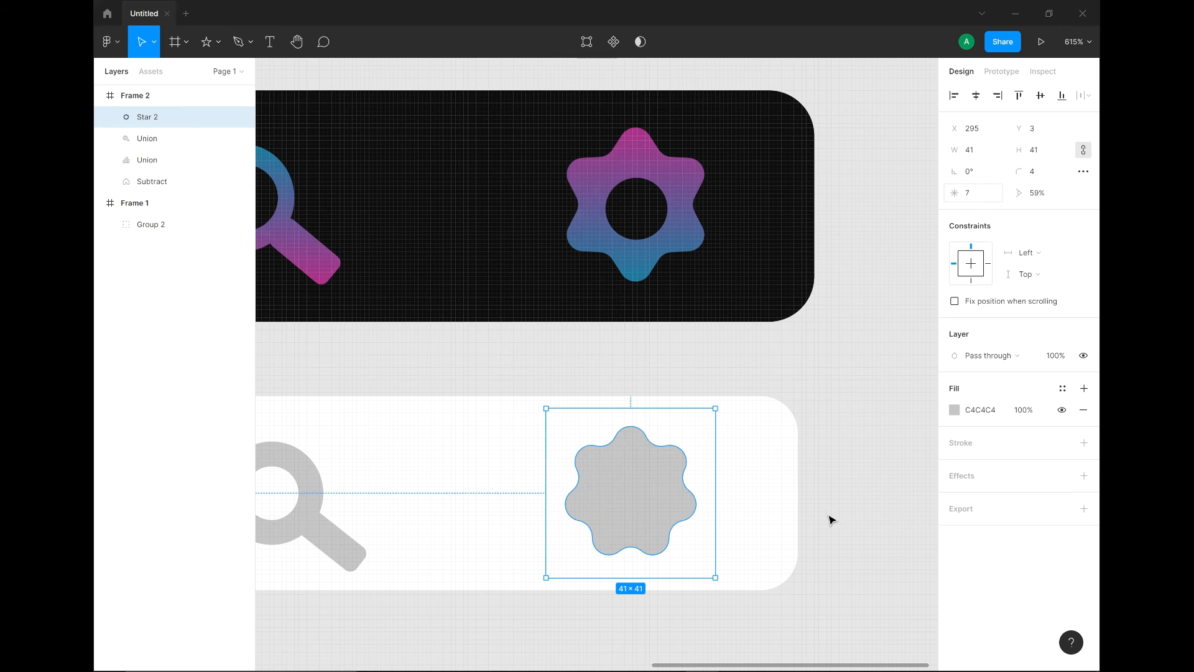
- Draw a circle about 12 × 12 and place it at the centre of the gear outline
{"action": "left_click", "coordinate": [207, 42]}
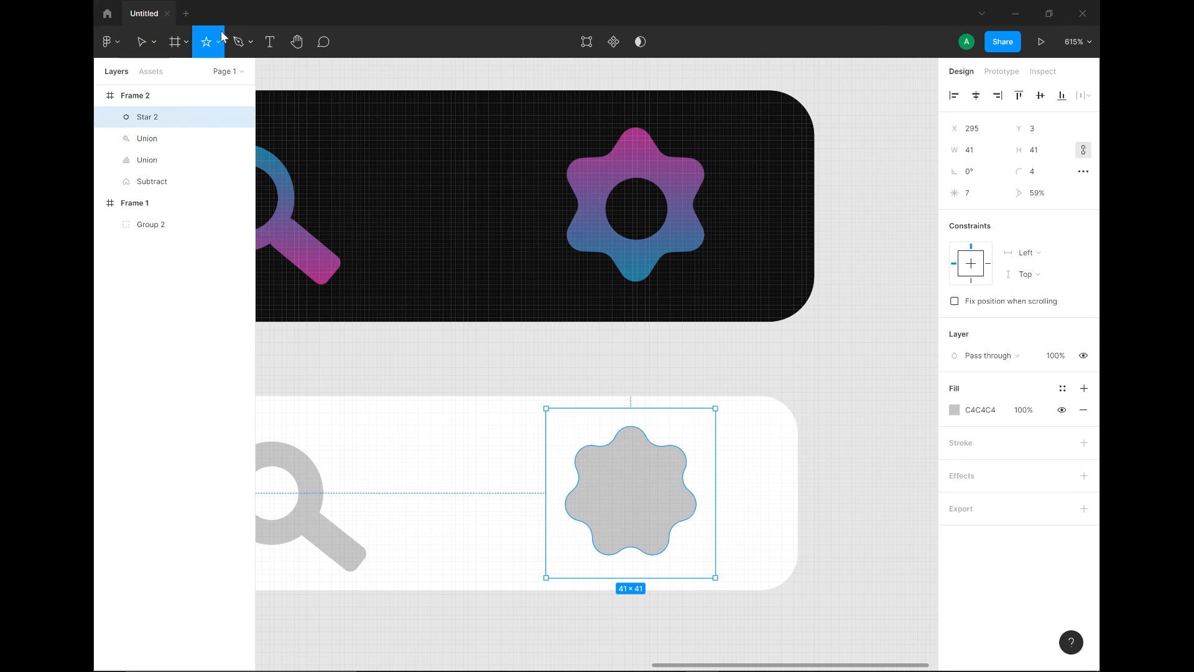
{"action": "left_click", "coordinate": [219, 42]}
{"action": "left_click", "coordinate": [189, 123]}
{"action": "left_click", "coordinate": [617, 482]}
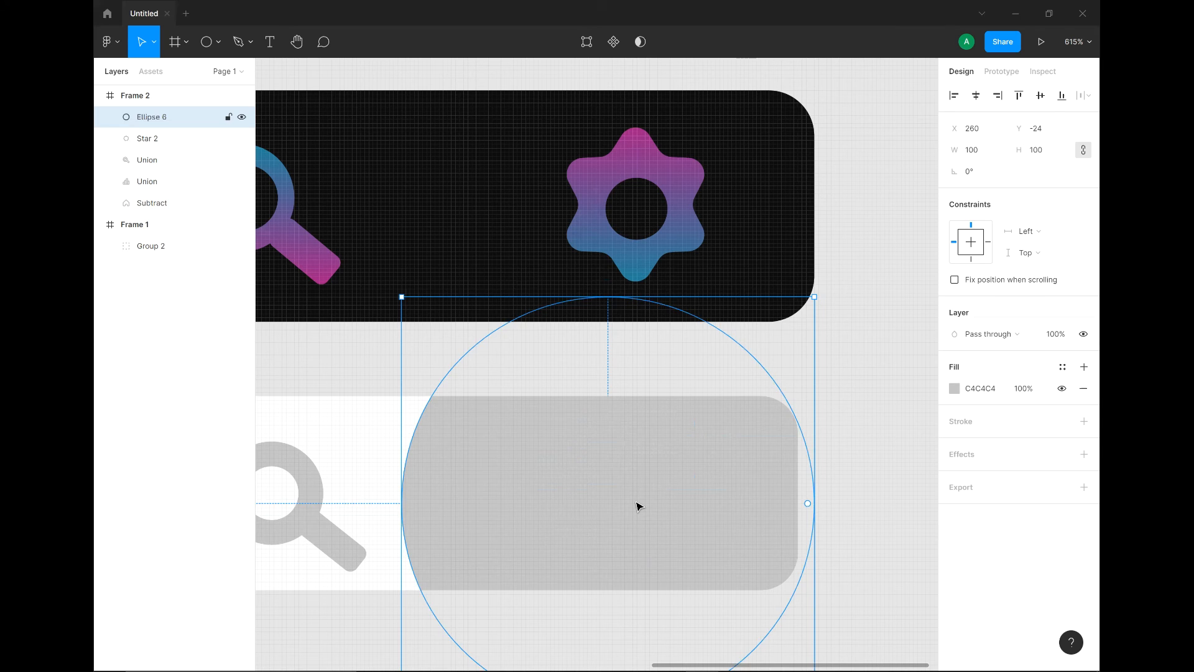
{"action": "key", "text": "ctrl+z"}
{"action": "left_click", "coordinate": [206, 41]}
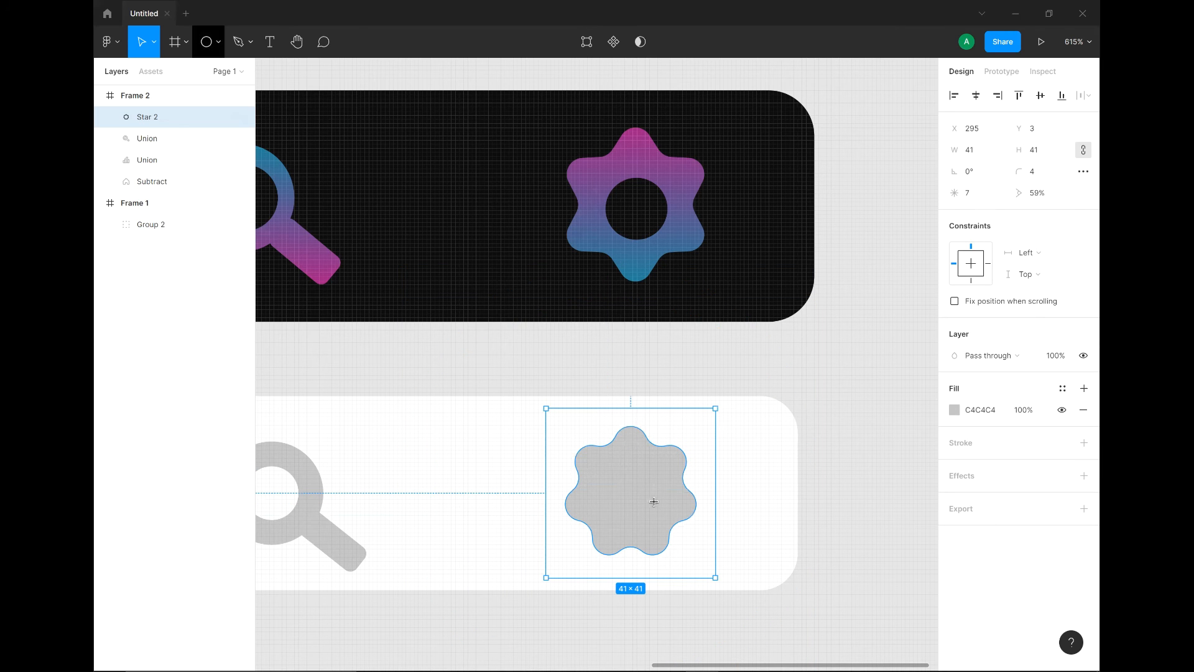
{"action": "left_click_drag", "start_coordinate": [619, 465], "coordinate": [666, 516]}
{"action": "mouse_move", "coordinate": [649, 487]}
{"action": "left_mouse_down"}
{"action": "mouse_move", "coordinate": [630, 492]}
{"action": "mouse_move", "coordinate": [640, 491]}
{"action": "left_mouse_up"}
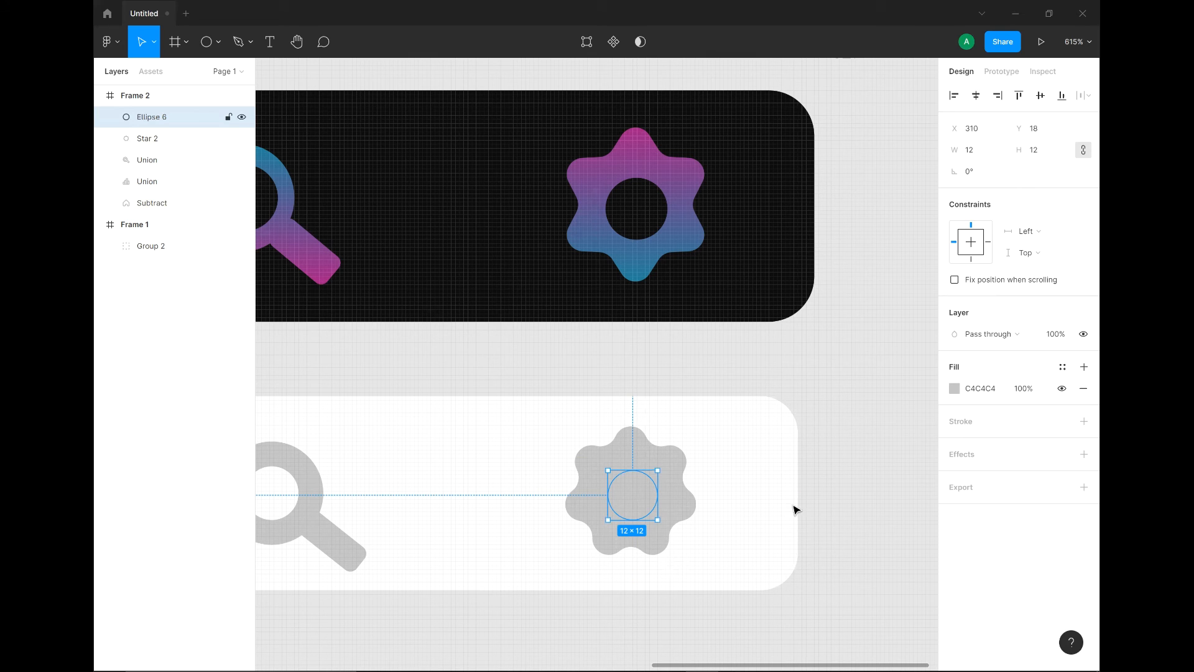
- Subtract the small circle from the rounded star to cut the gear's centre hole
{"action": "left_click", "coordinate": [654, 456], "text": "shift"}
{"action": "left_click", "coordinate": [652, 42]}
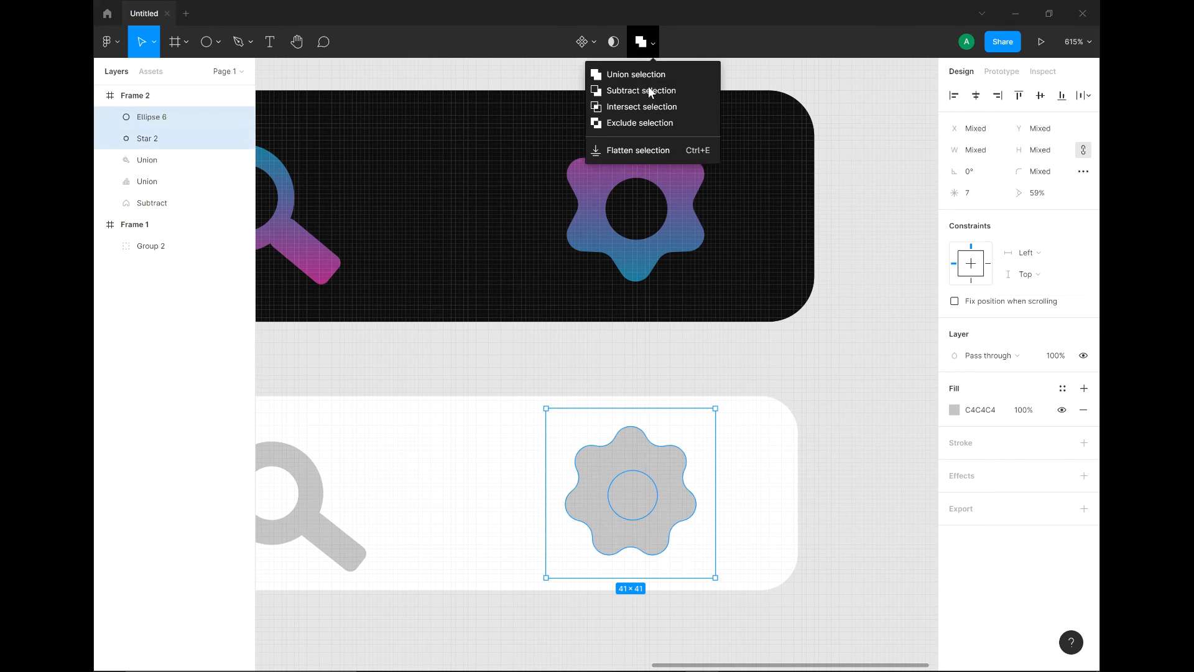
{"action": "left_click", "coordinate": [648, 87]}
{"action": "key", "text": "Escape"}
- Enlarge the circle inside the gear's subtract group to 14 × 14 and adjust its position toward the gear's centre
{"action": "left_click", "coordinate": [111, 117]}
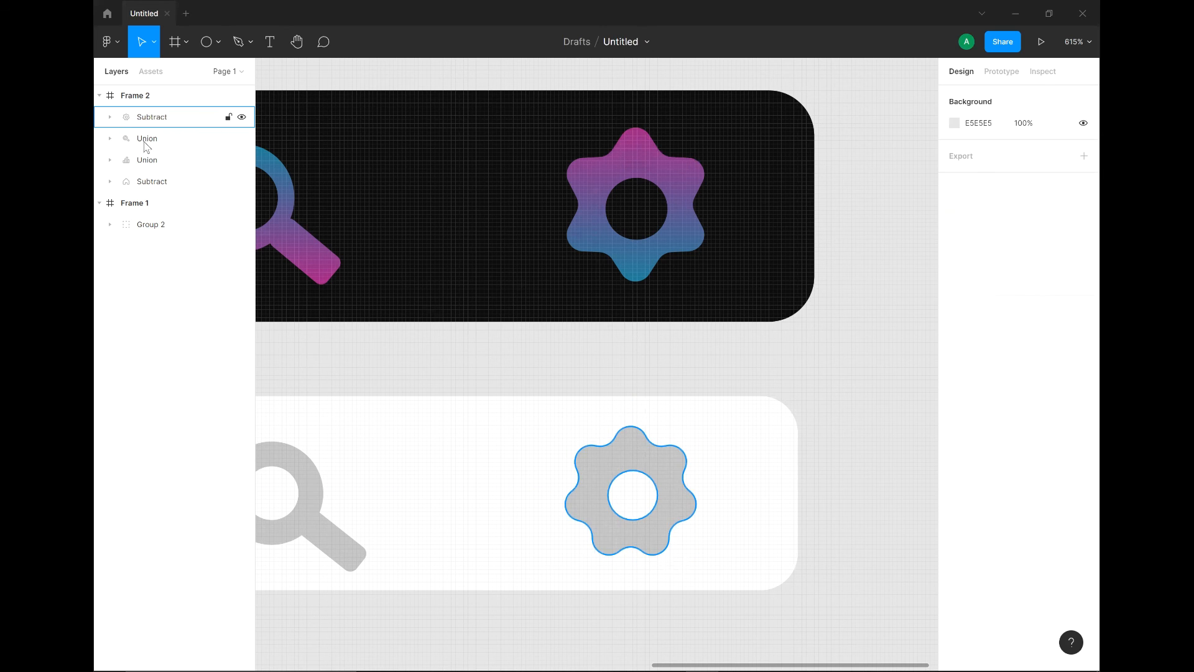
{"action": "left_click", "coordinate": [145, 144]}
{"action": "key", "text": "Escape"}
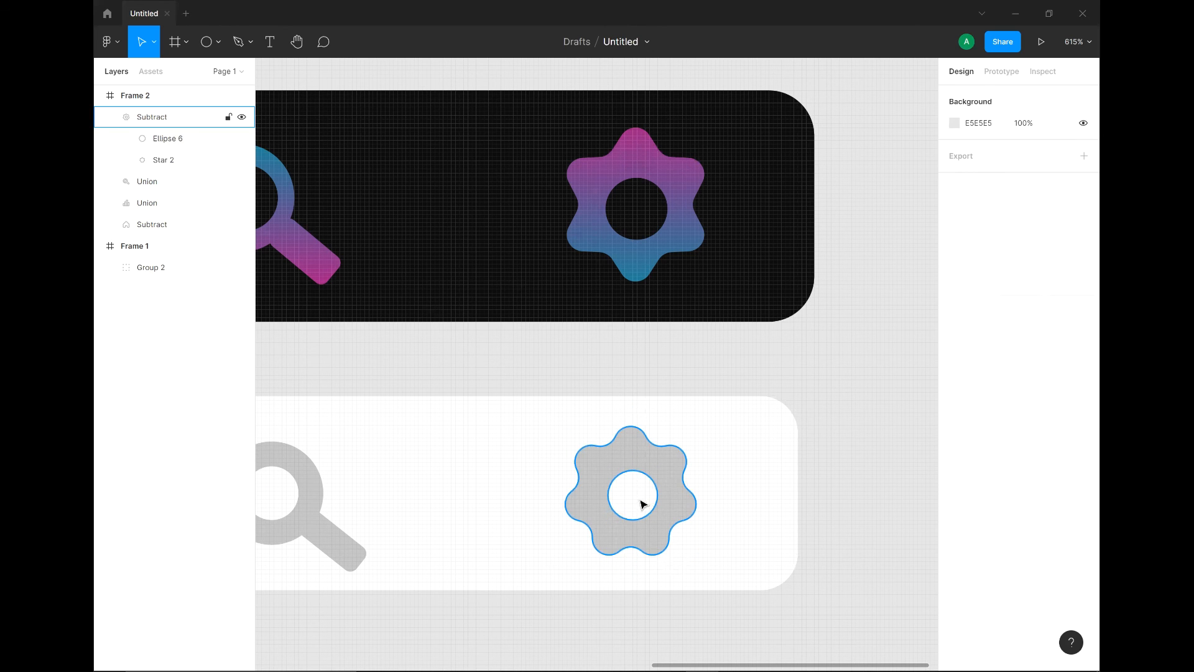
{"action": "left_click", "coordinate": [166, 140]}
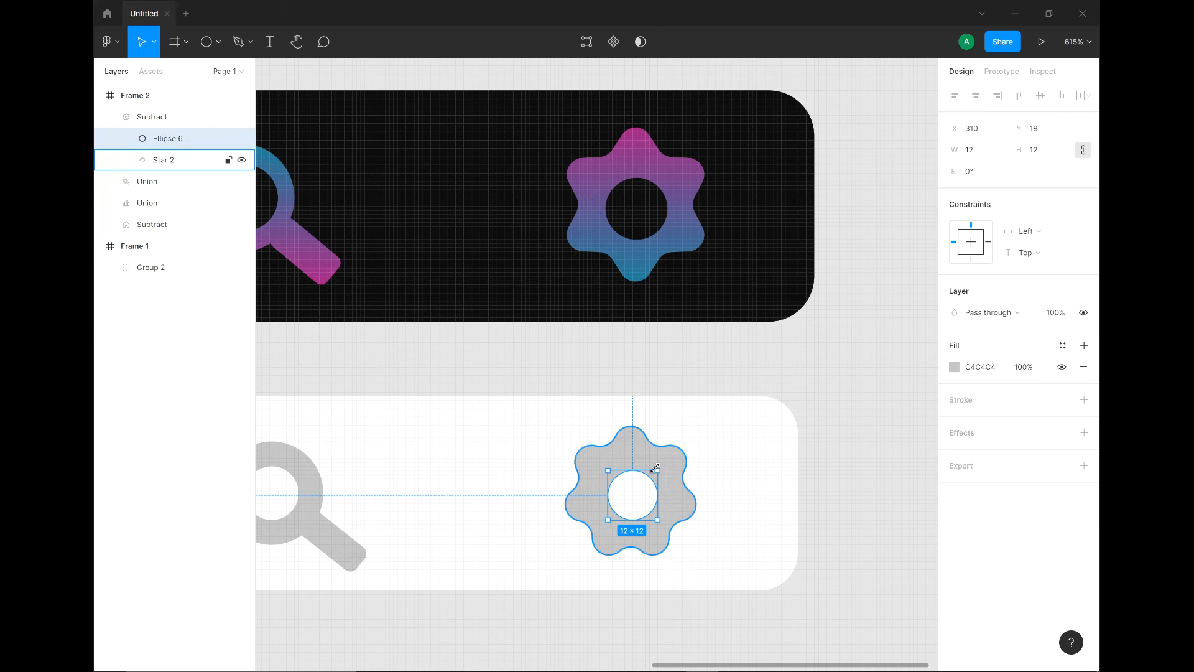
{"action": "left_click_drag", "start_coordinate": [665, 463], "coordinate": [671, 457]}
{"action": "left_click_drag", "start_coordinate": [628, 494], "coordinate": [632, 498]}
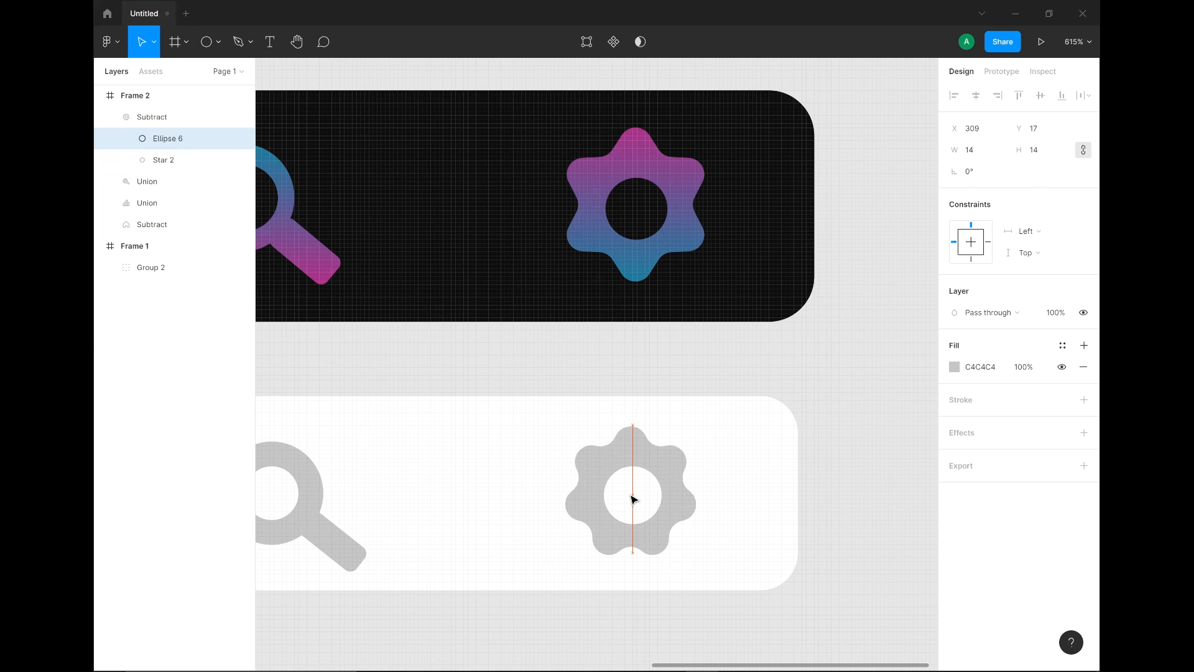
{"action": "left_click", "coordinate": [651, 581]}
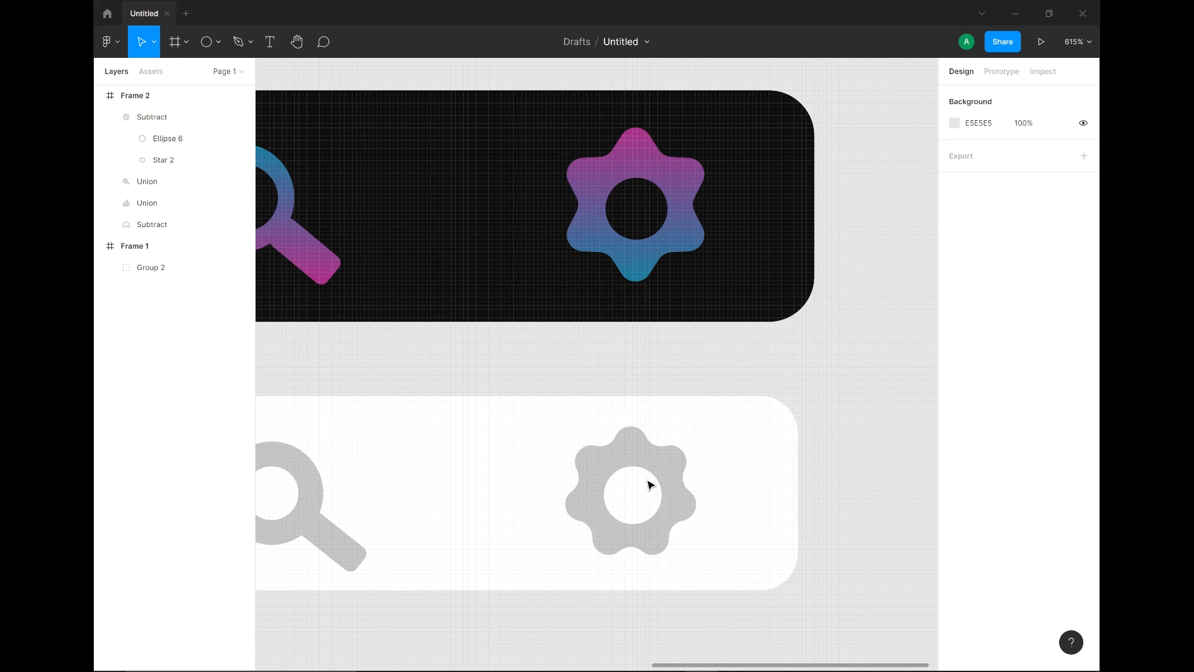
{"action": "left_click", "coordinate": [201, 144]}
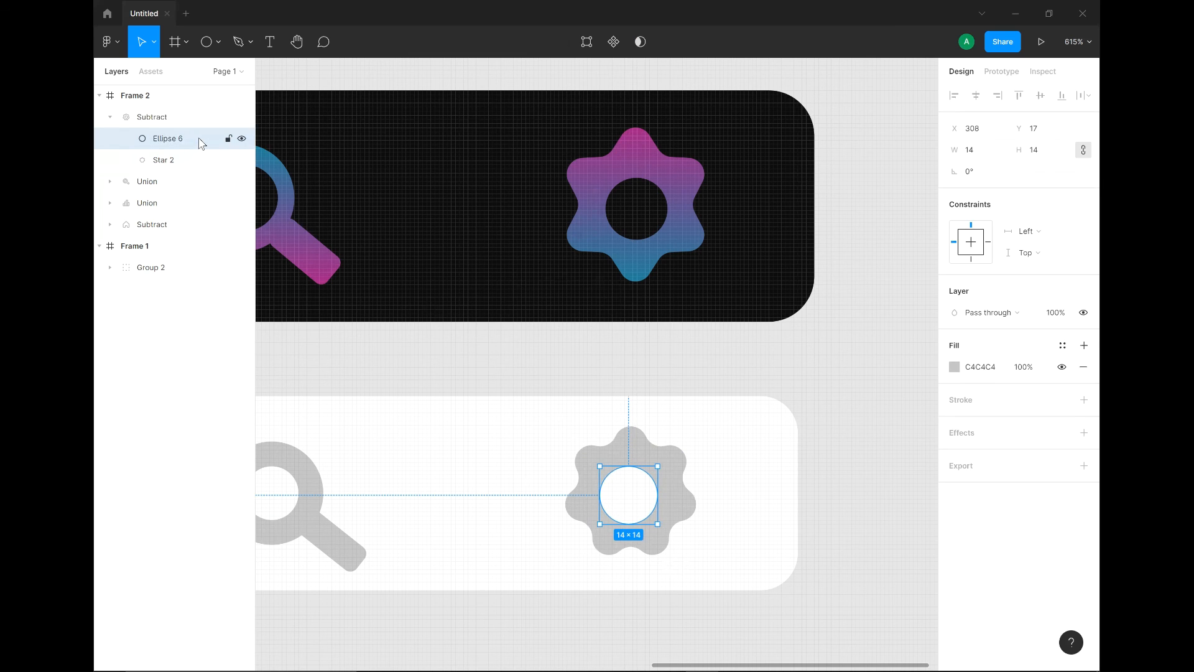
- Enlarge the gear's star shape to 42 × 42 around the centre hole
{"action": "left_click", "coordinate": [666, 454]}
{"action": "left_click_drag", "start_coordinate": [714, 407], "coordinate": [719, 406]}
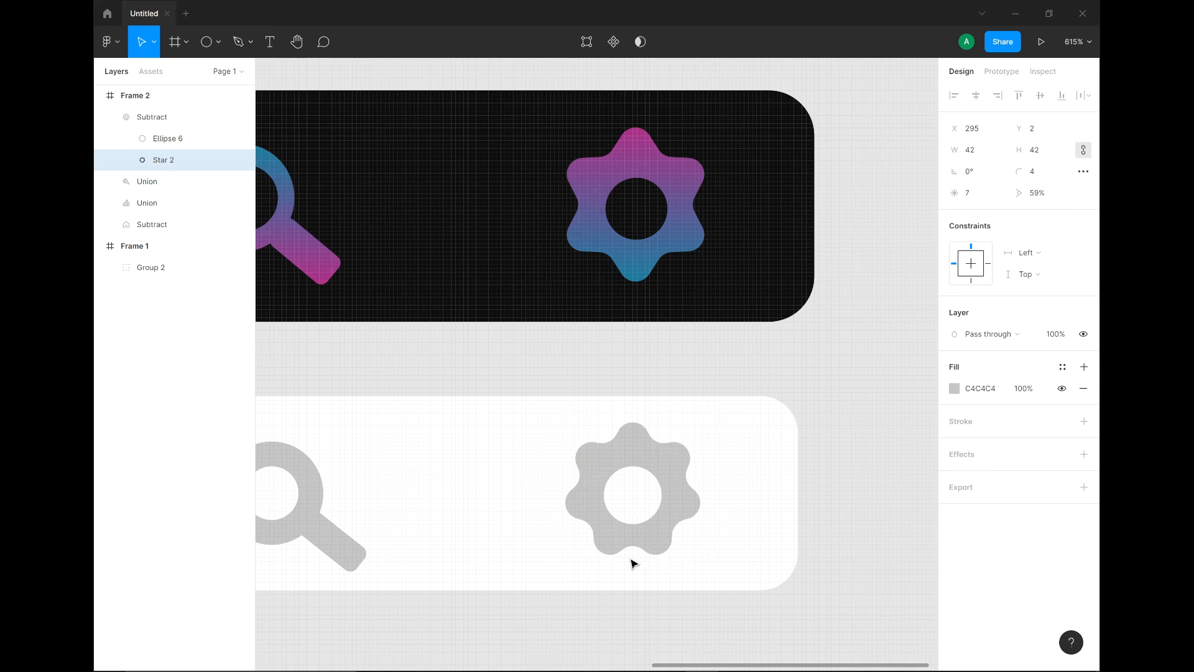
{"action": "left_click", "coordinate": [603, 654]}
- Change the fill of the house, bar chart, magnifier and gear in Frame 2 from solid to a linear gradient
{"action": "scroll", "coordinate": [548, 585], "scroll_direction": "down", "scroll_amount": 1}
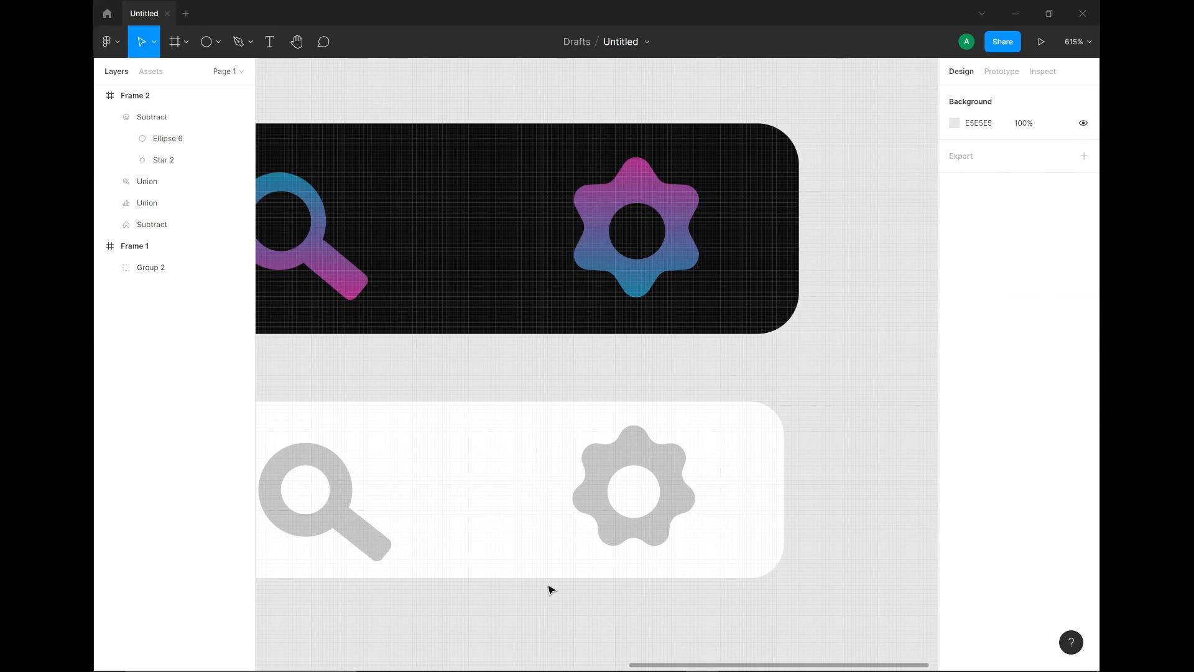
{"action": "scroll", "coordinate": [549, 586], "scroll_direction": "down", "scroll_amount": 8}
{"action": "scroll", "coordinate": [520, 525], "scroll_direction": "up", "scroll_amount": 1}
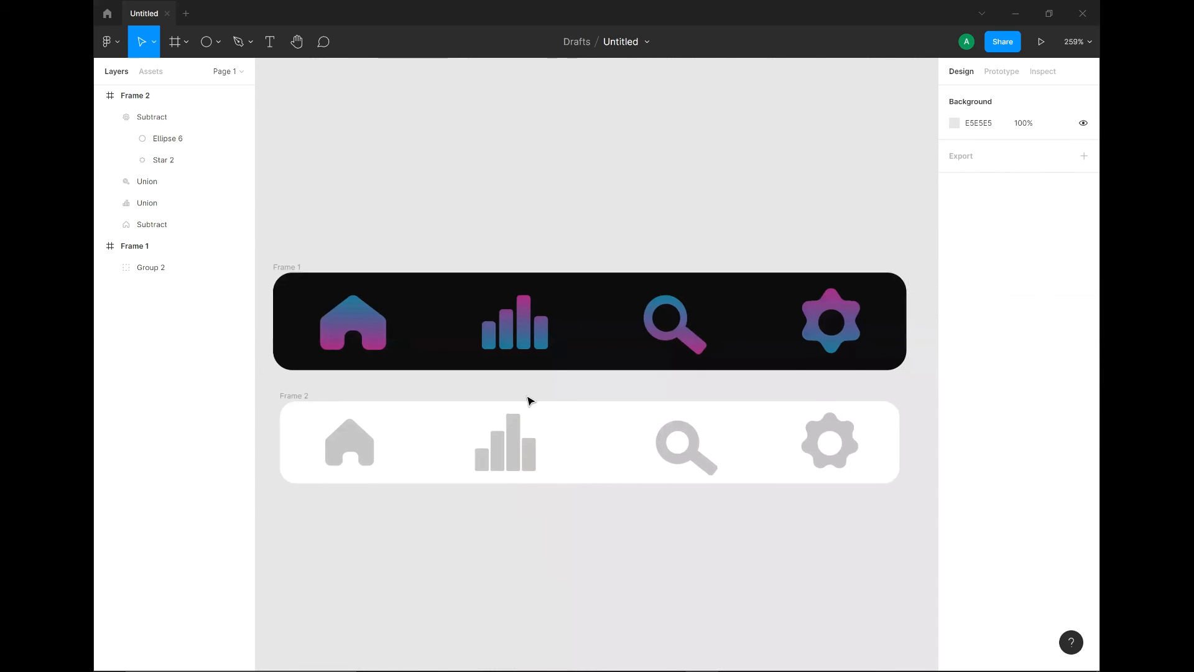
{"action": "left_click", "coordinate": [357, 446]}
{"action": "left_click", "coordinate": [492, 461]}
{"action": "left_click", "coordinate": [364, 459]}
{"action": "left_click", "coordinate": [488, 453], "text": "shift"}
{"action": "left_click", "coordinate": [696, 435], "text": "shift"}
{"action": "left_click", "coordinate": [848, 448], "text": "shift"}
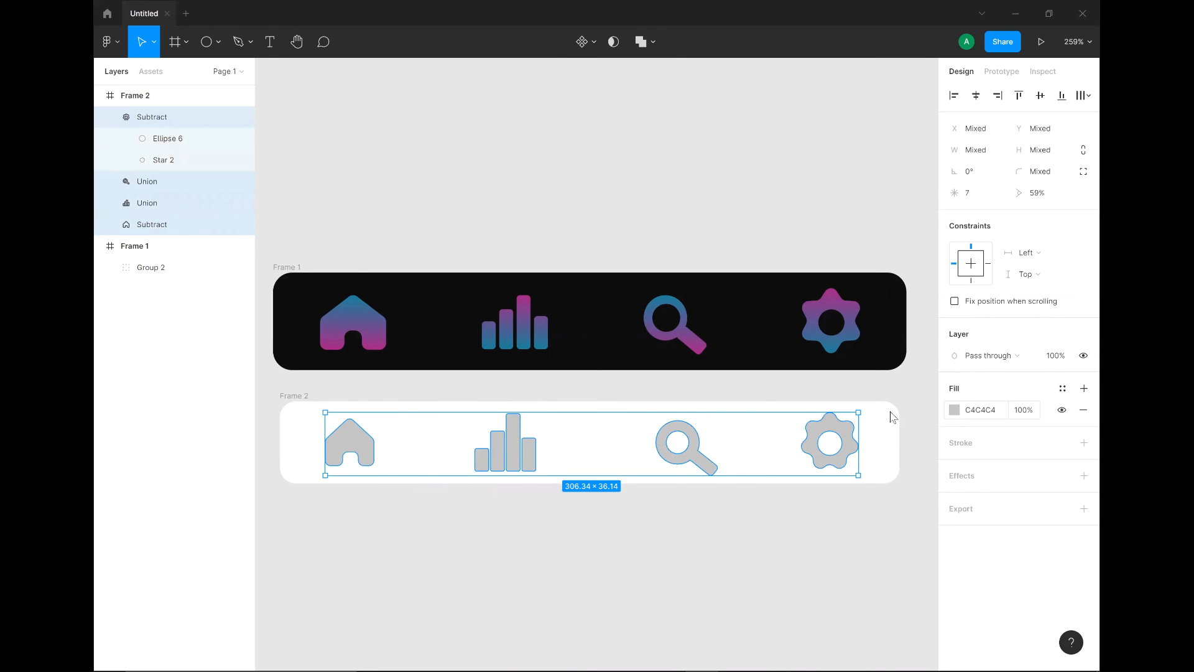
{"action": "left_click", "coordinate": [955, 410]}
{"action": "left_click", "coordinate": [809, 319]}
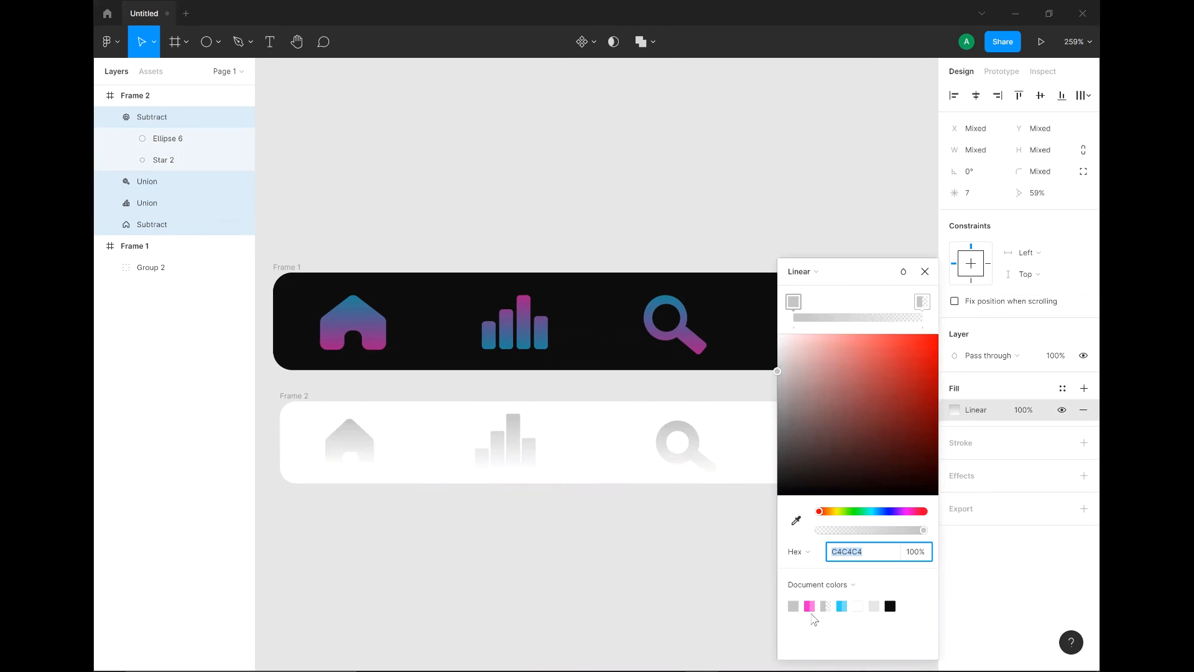
- Colour the gradient's first stop pink and its second stop light blue, using the document colours
{"action": "left_click", "coordinate": [808, 605]}
{"action": "left_click", "coordinate": [922, 301]}
{"action": "left_click", "coordinate": [924, 271]}
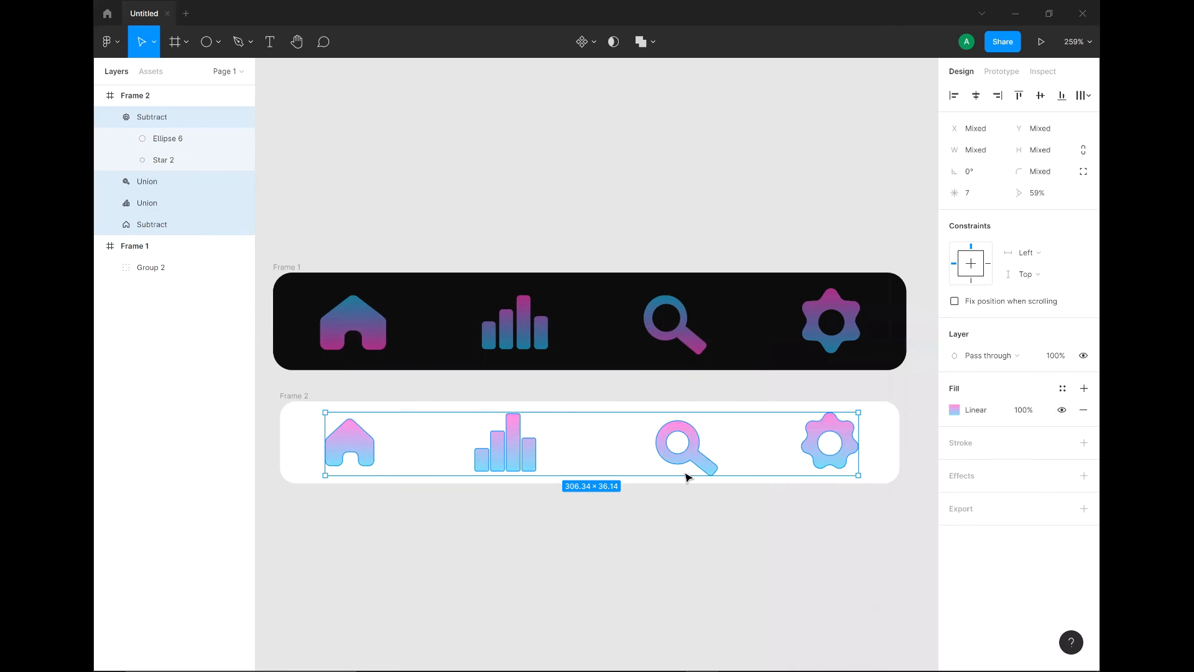
- Move the magnifier and the gear slightly left to even out the spacing between the icons in Frame 2
{"action": "left_click", "coordinate": [847, 466]}
{"action": "left_click", "coordinate": [293, 406]}
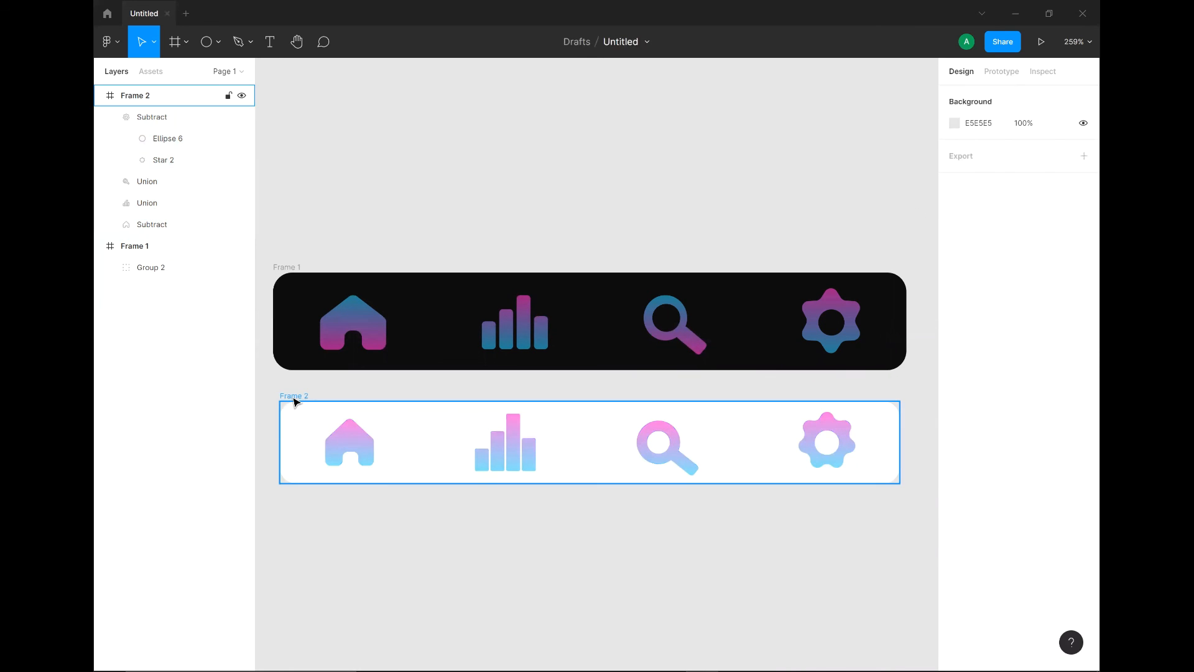
- Change the background fill of Frame 2 to the dark colour 262222
{"action": "left_click", "coordinate": [293, 396]}
{"action": "left_click", "coordinate": [954, 432]}
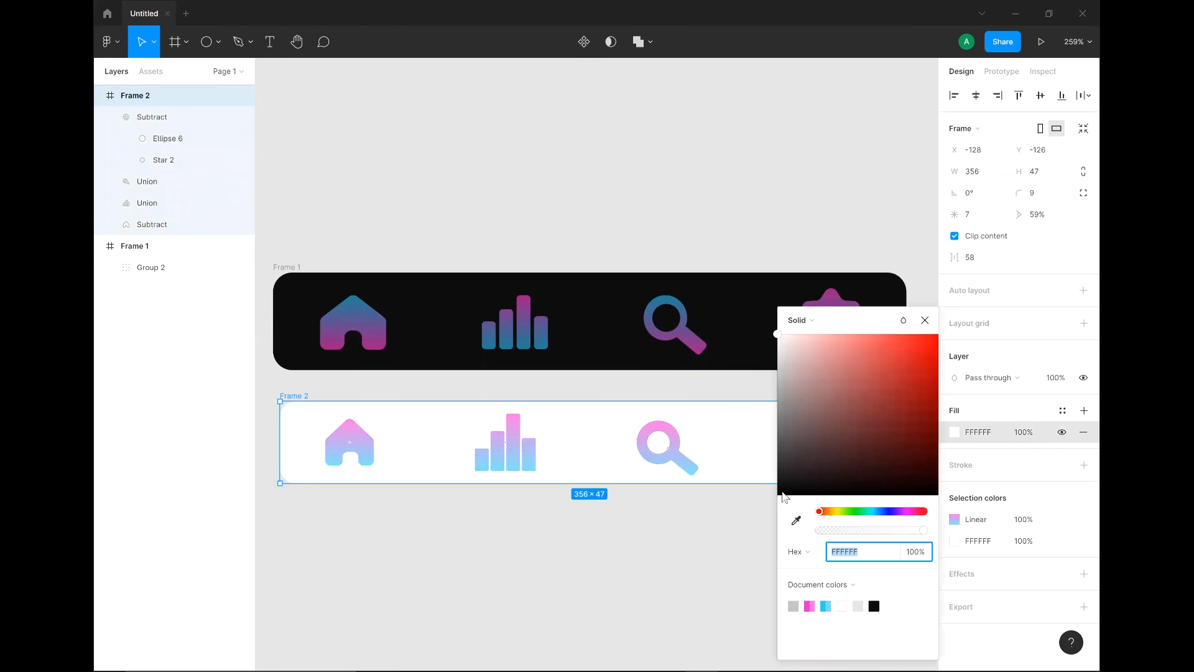
{"action": "left_click", "coordinate": [782, 489]}
{"action": "left_click_drag", "start_coordinate": [794, 478], "coordinate": [795, 472]}
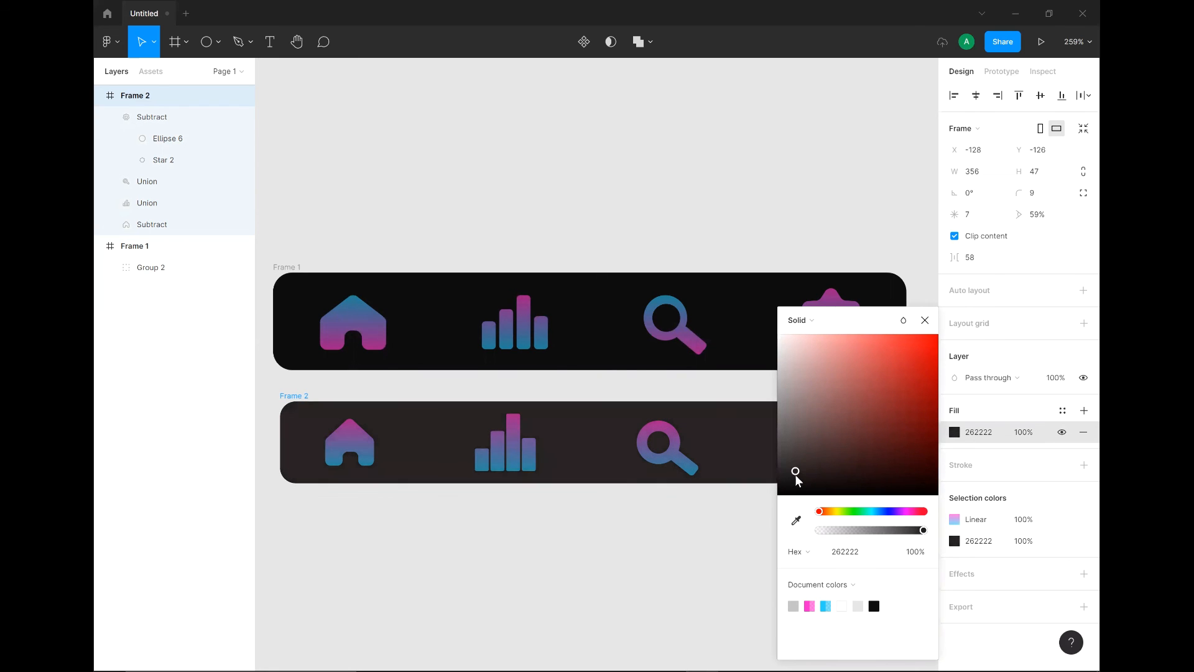
{"action": "left_click", "coordinate": [703, 585]}
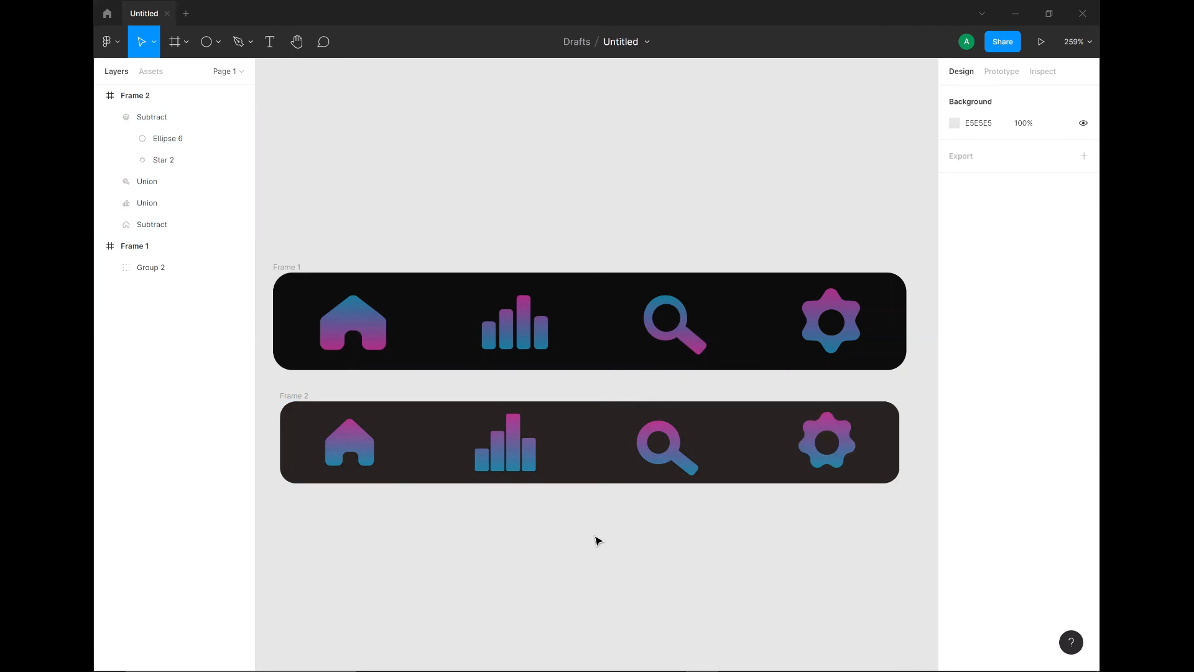